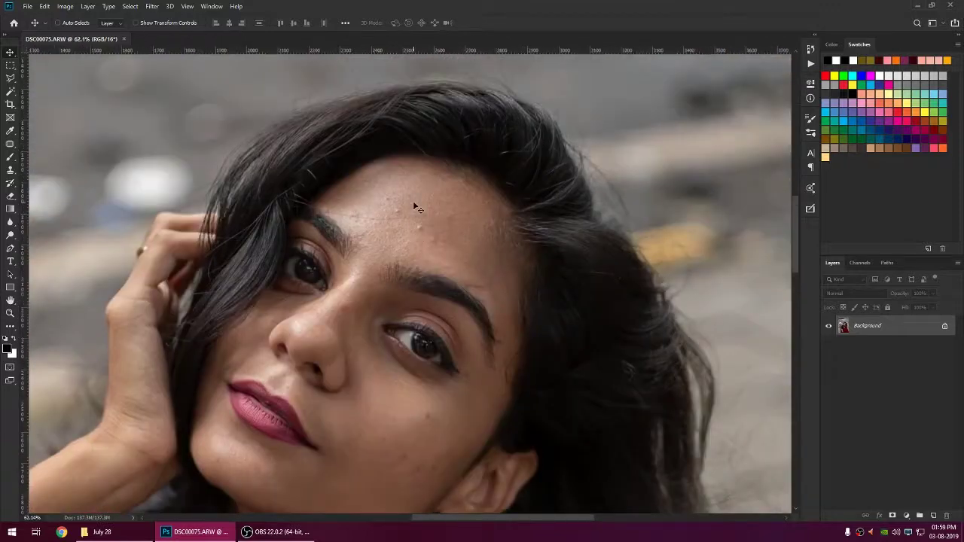
Step: With the Healing Brush, sample clean skin and heal two spots along the hairline
right_click(10, 143)
left_click(31, 152)
left_click(443, 265)
key("Return")
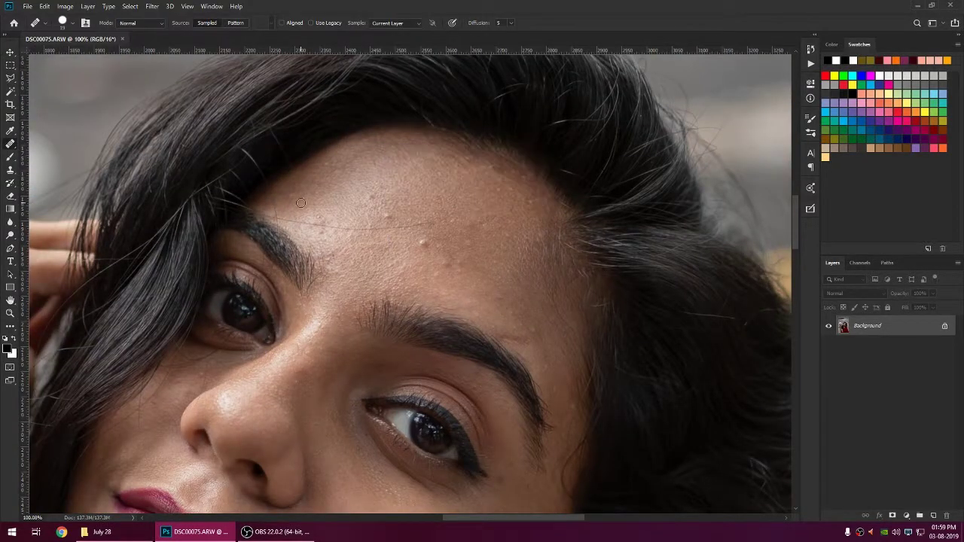
left_click(440, 253, "alt")
left_click(454, 137)
left_click(457, 158)
Step: Adjust the healing brush settings, then heal the remaining small forehead spots
right_click(413, 175)
left_click(810, 120)
left_click(810, 120)
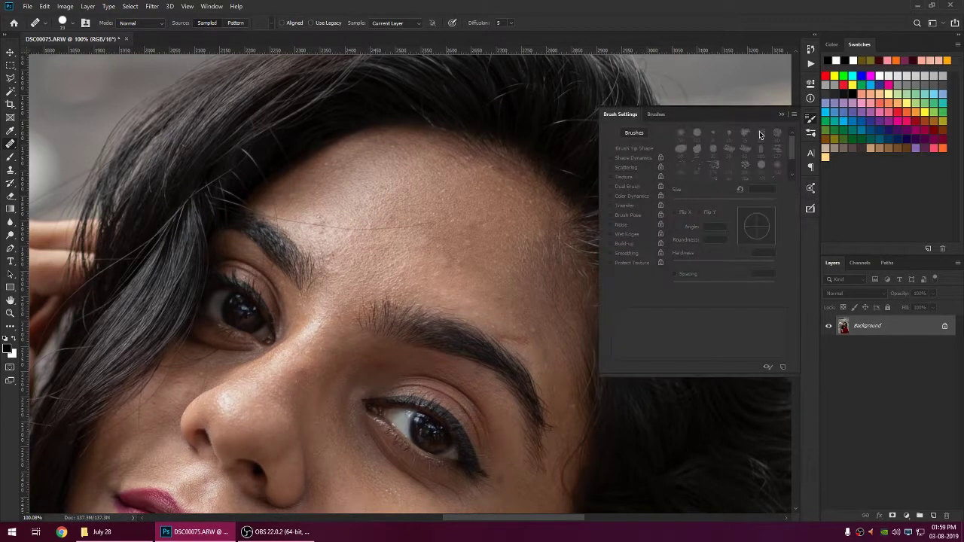
left_click(810, 120)
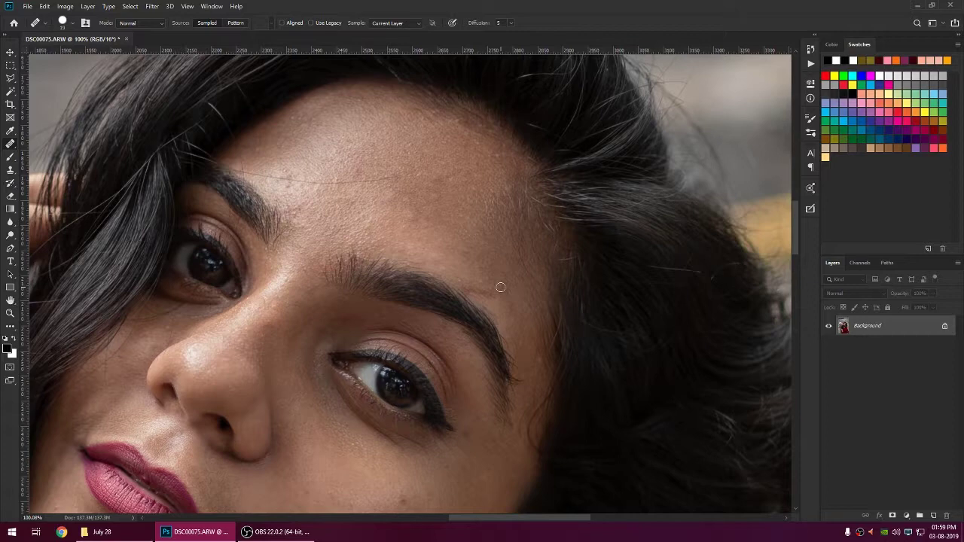
left_click(487, 263, "alt")
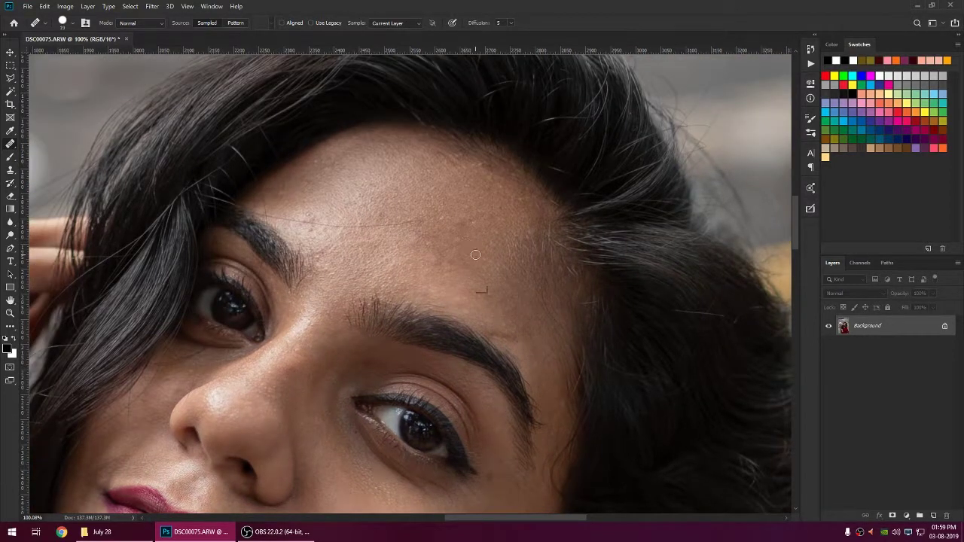
left_click(459, 242)
Step: Move down to the lower cheek near the ear and heal the blemishes there
scroll(469, 275, "down", 3)
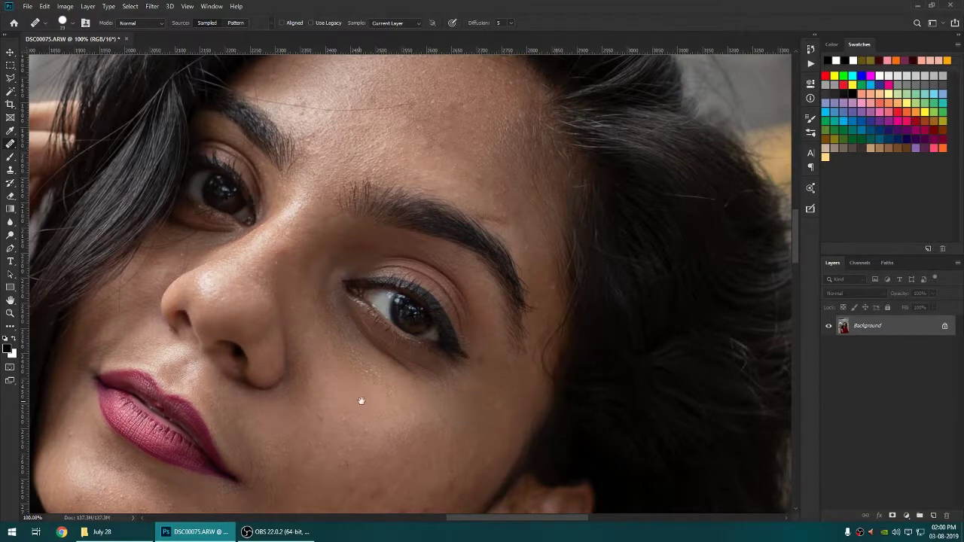
mouse_move(360, 401)
left_mouse_down()
mouse_move(374, 404)
mouse_move(285, 408)
left_mouse_up()
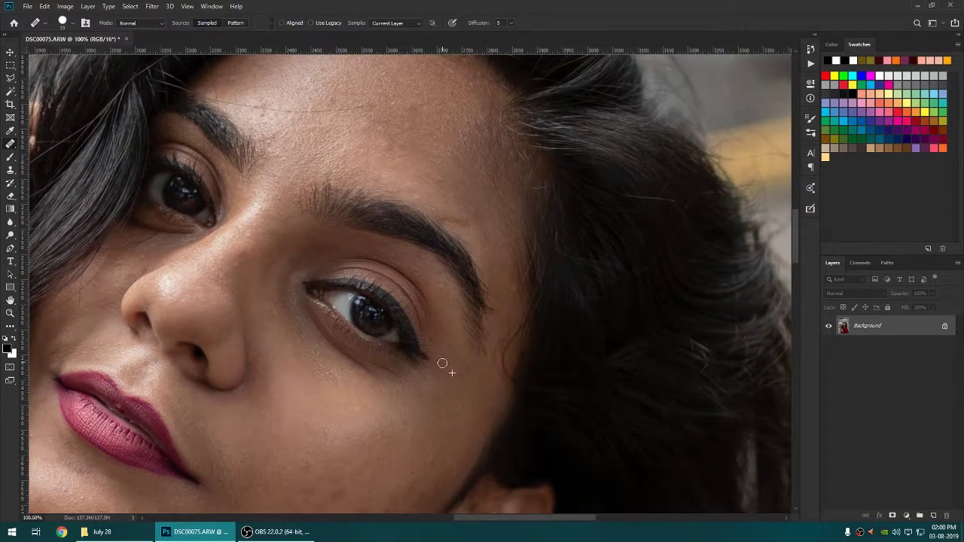
left_click_drag(443, 364, 477, 337)
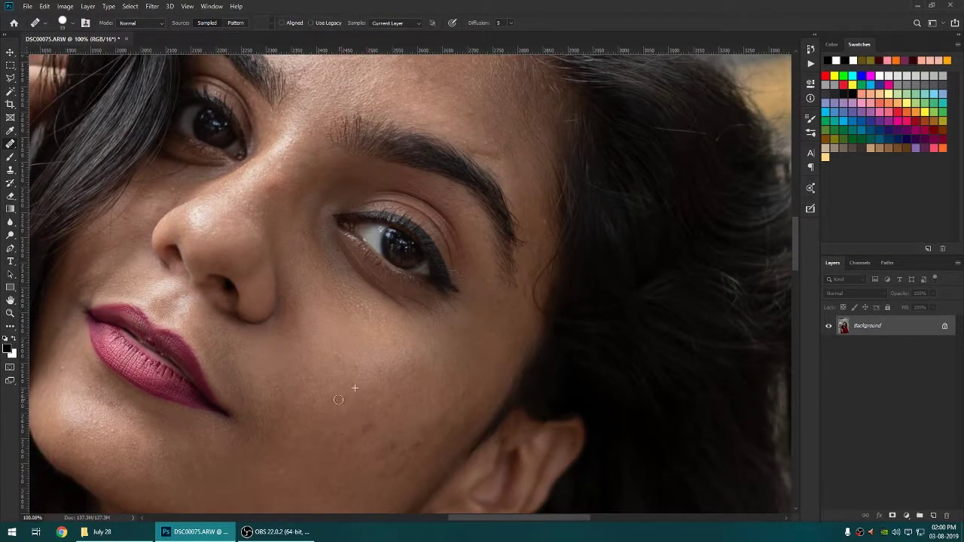
scroll(370, 356, "down", 3)
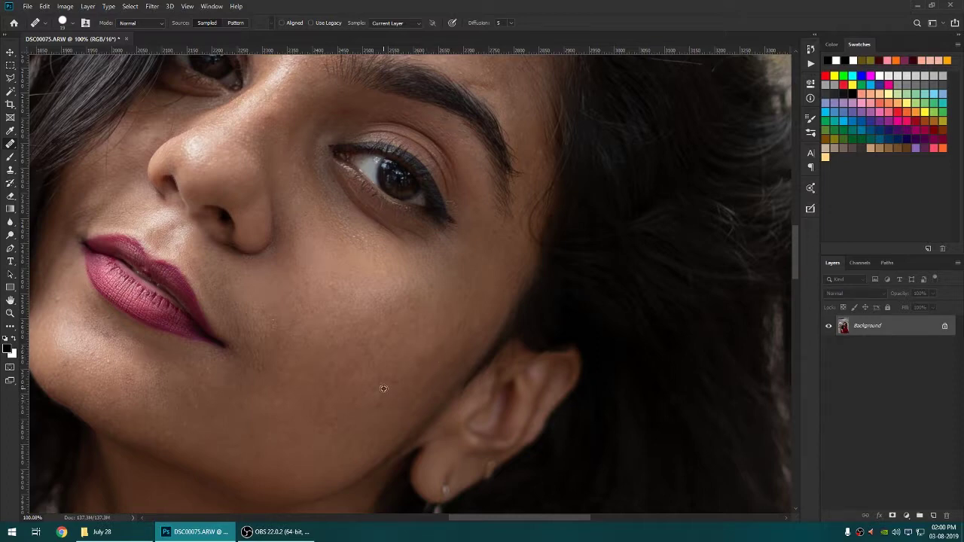
scroll(386, 384, "up", 5)
scroll(386, 384, "left", 7)
scroll(407, 342, "up", 2)
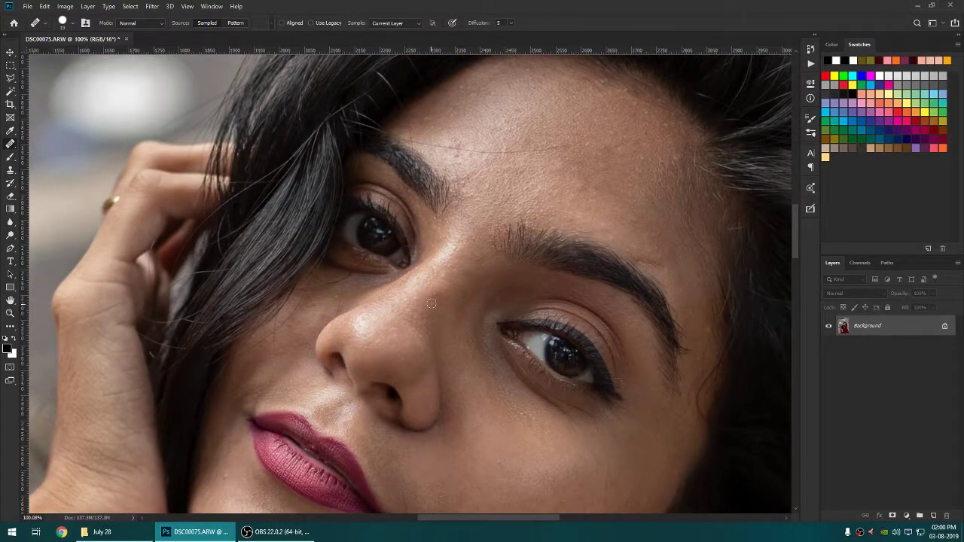
scroll(462, 283, "up", 1)
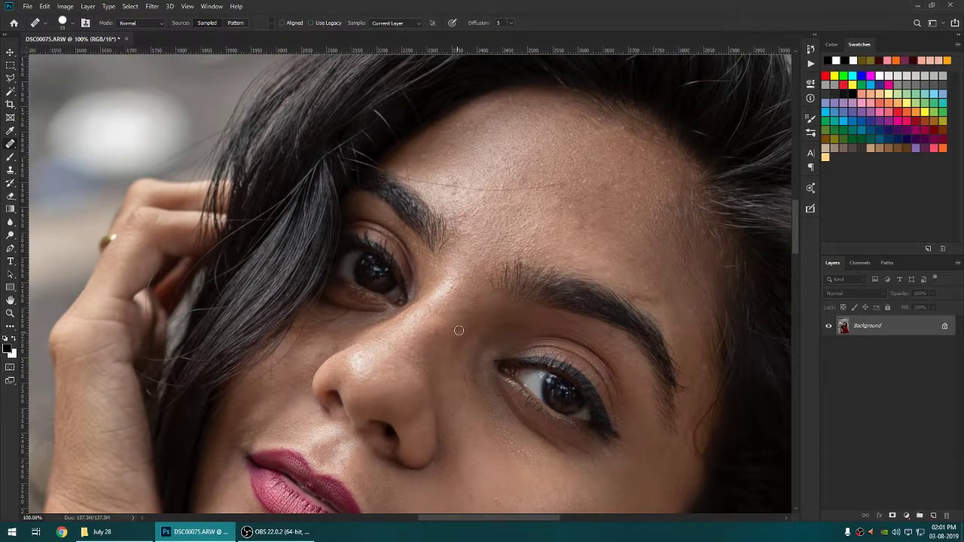
scroll(459, 330, "down", 5, "alt")
scroll(377, 377, "up", 4, "alt")
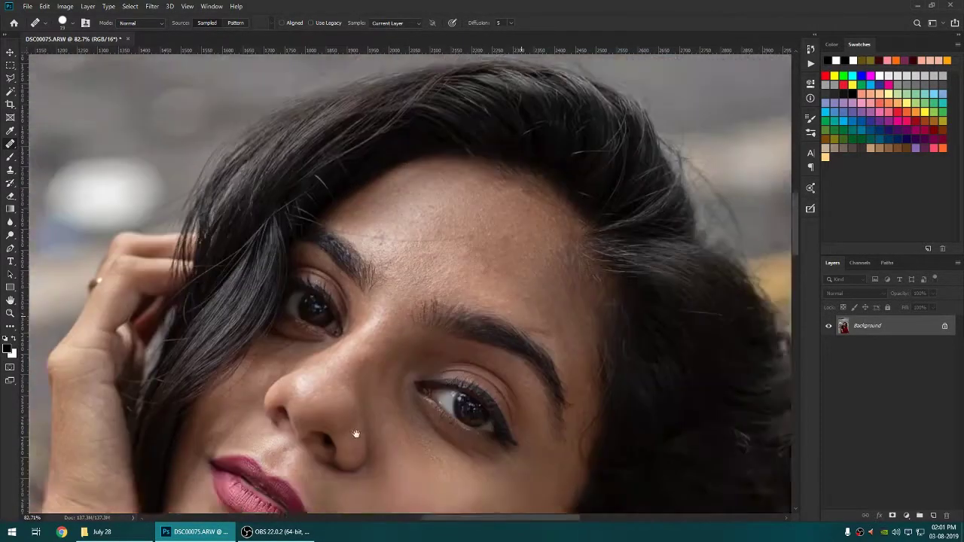
scroll(324, 362, "up", 2, "alt")
scroll(302, 324, "up", 1, "alt")
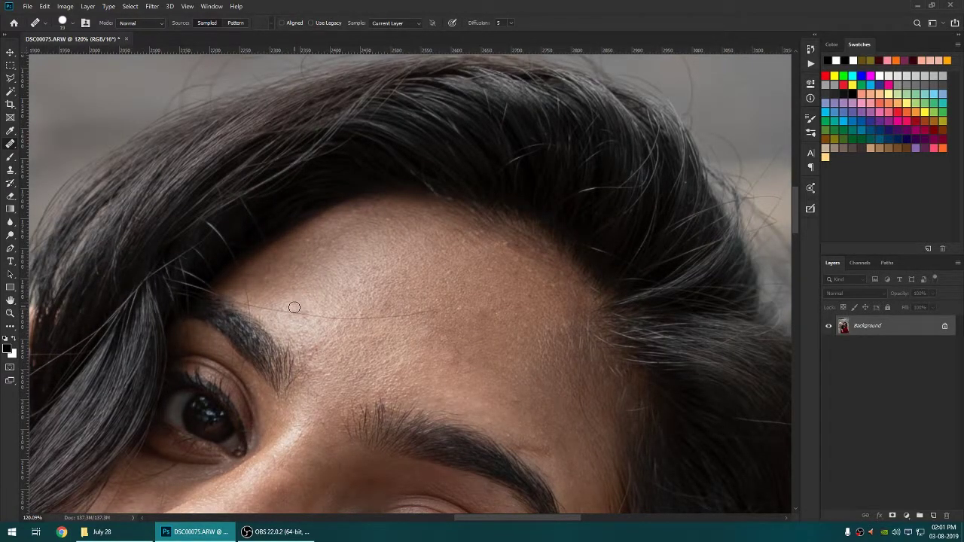
left_click_drag(449, 300, 255, 307)
key("ctrl+z")
scroll(452, 292, "up", 2)
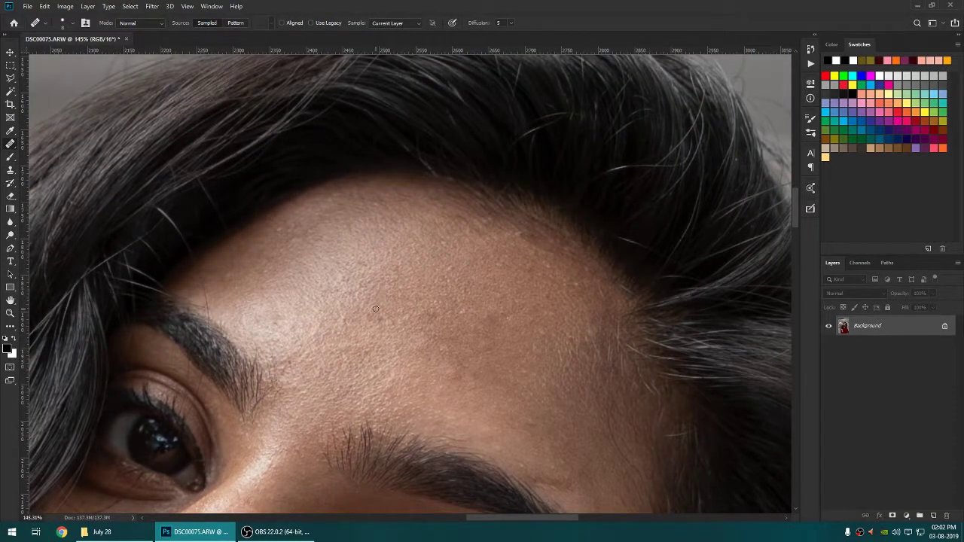
scroll(449, 271, "down", 3)
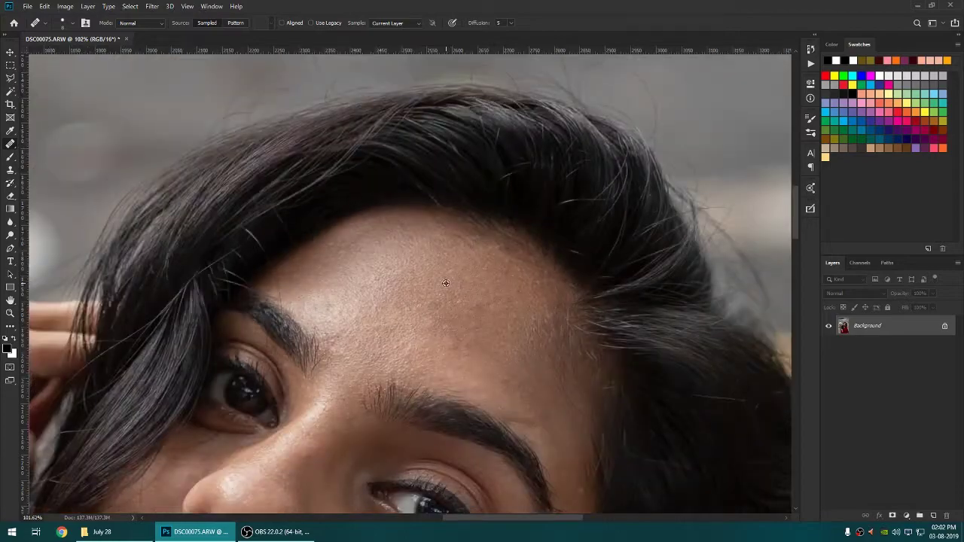
scroll(452, 301, "down", 2)
scroll(480, 394, "up", 4)
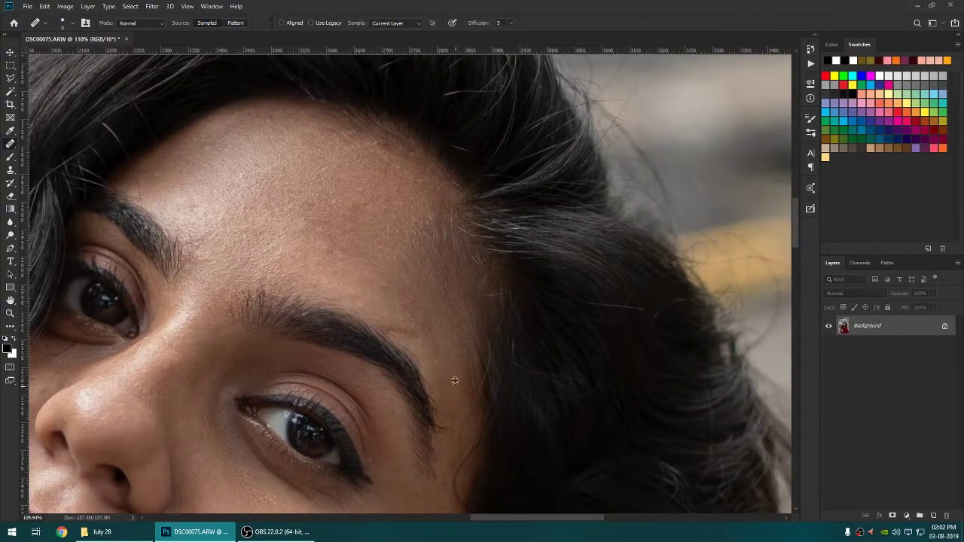
scroll(455, 380, "down", 5)
key("v")
scroll(482, 317, "up", 3)
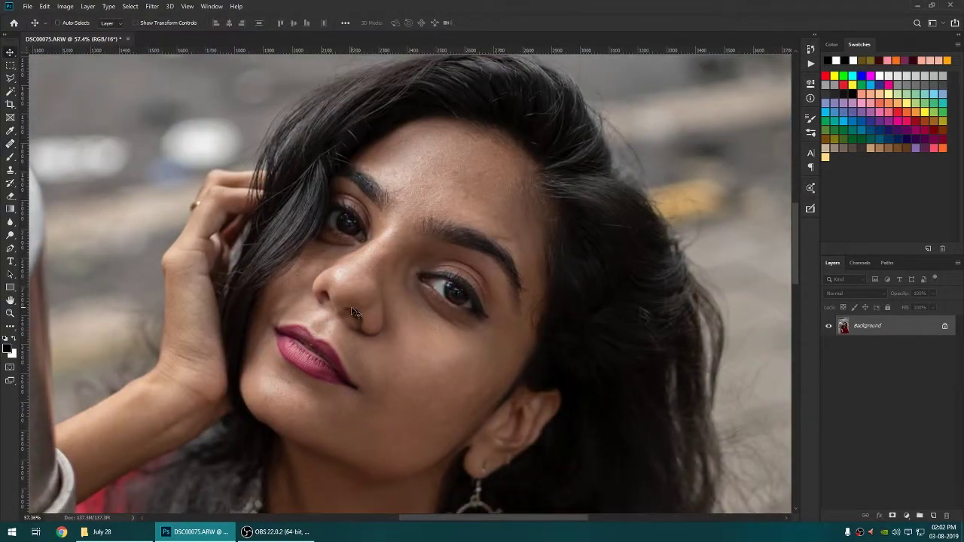
scroll(354, 311, "up", 4)
key("j")
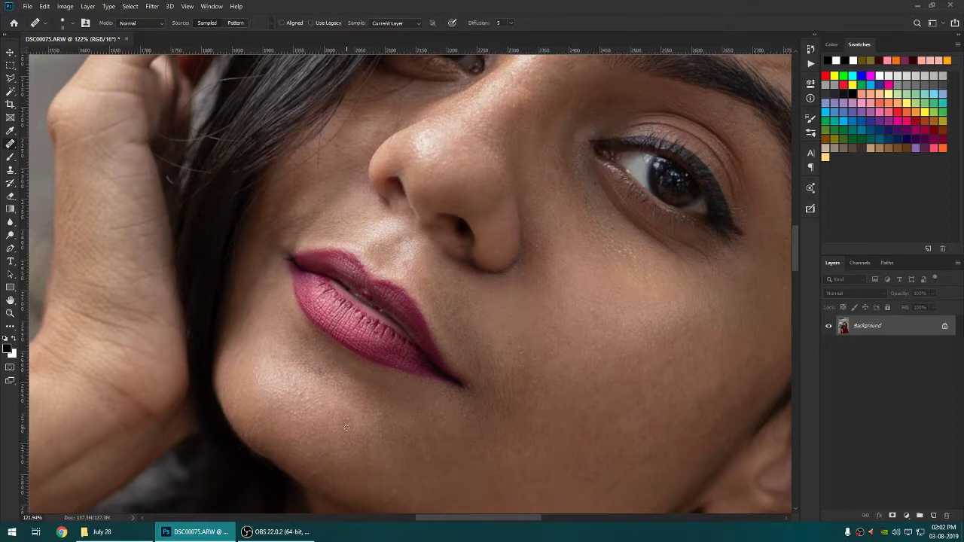
key("alt+v")
key("Escape")
scroll(522, 352, "down", 4)
scroll(542, 331, "up", 1)
key("v")
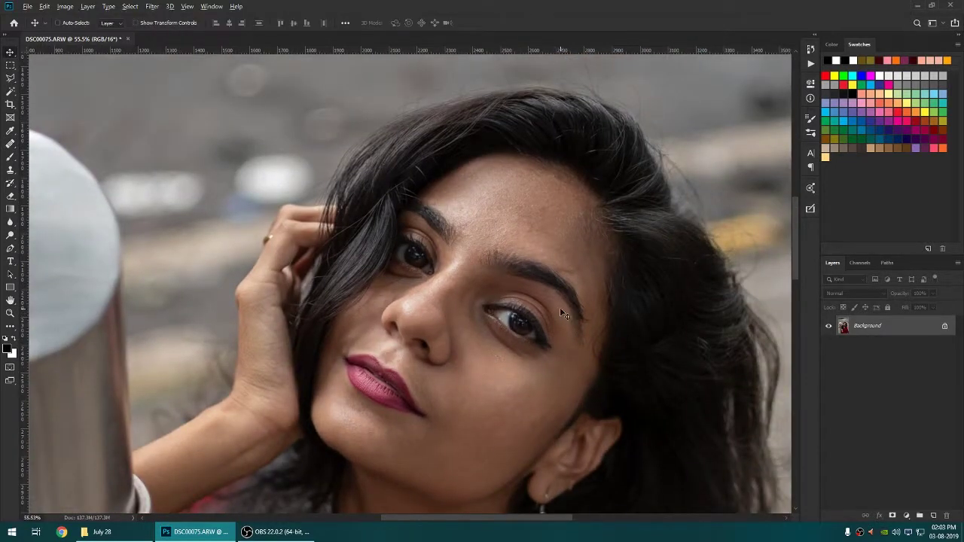
Step: Run Ultimate Retouch's 2 F-S Gaussian with a larger blur radius to build texture and volume layers
scroll(562, 312, "down", 1)
left_click(810, 207)
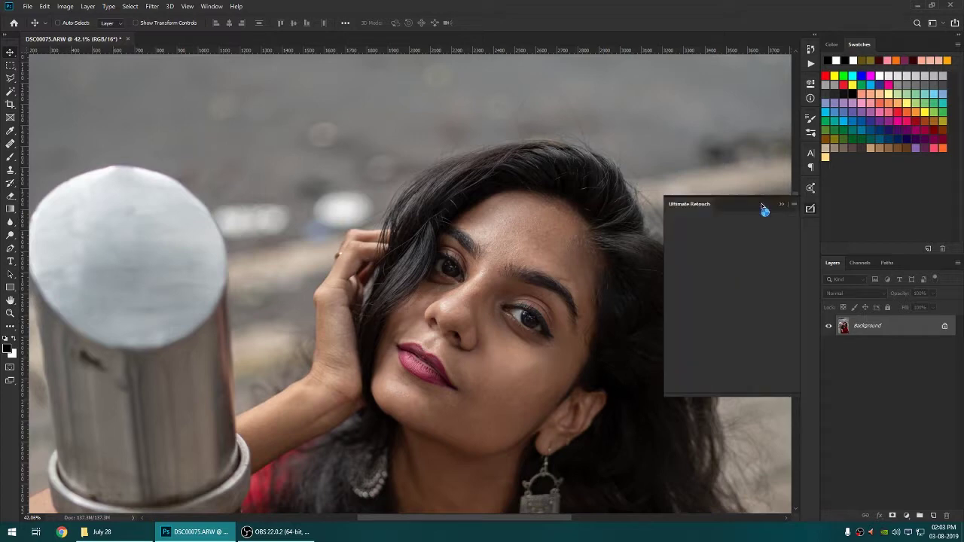
left_click(699, 262)
mouse_move(445, 173)
left_mouse_down()
mouse_move(469, 208)
mouse_move(459, 183)
left_mouse_up()
left_click(470, 208, "alt")
left_click_drag(422, 263, 434, 265)
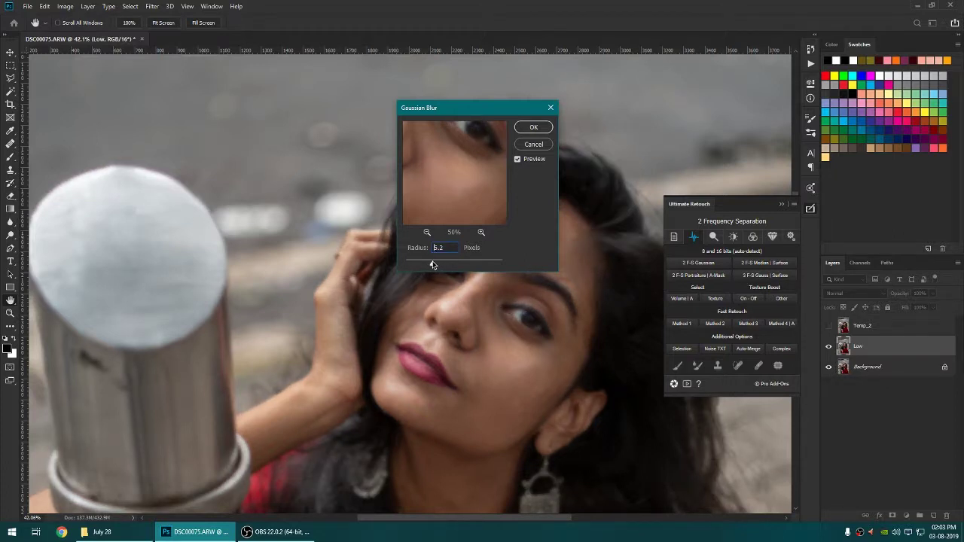
key("Return")
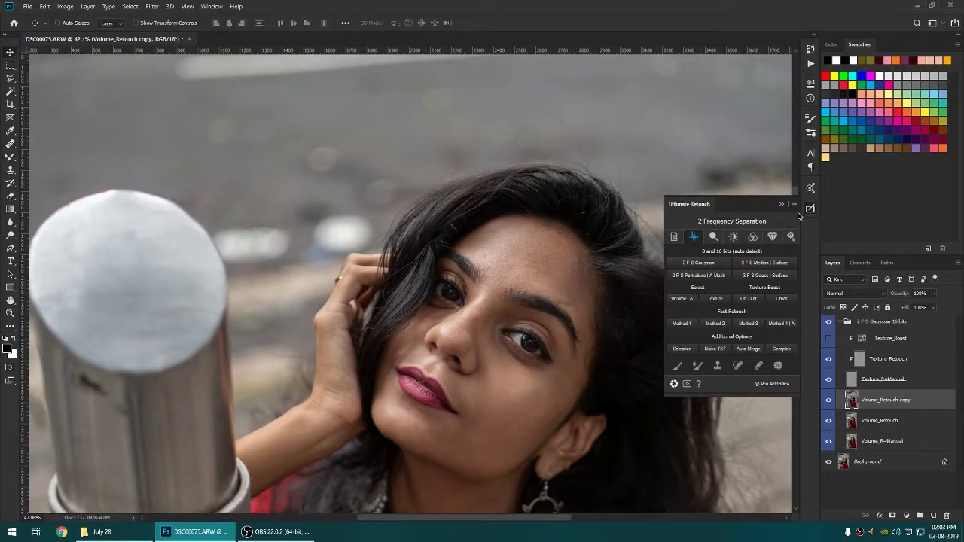
Step: Go to the Dodge & Burn step and arrange side-by-side close-up face and full-photo views
left_click(715, 236)
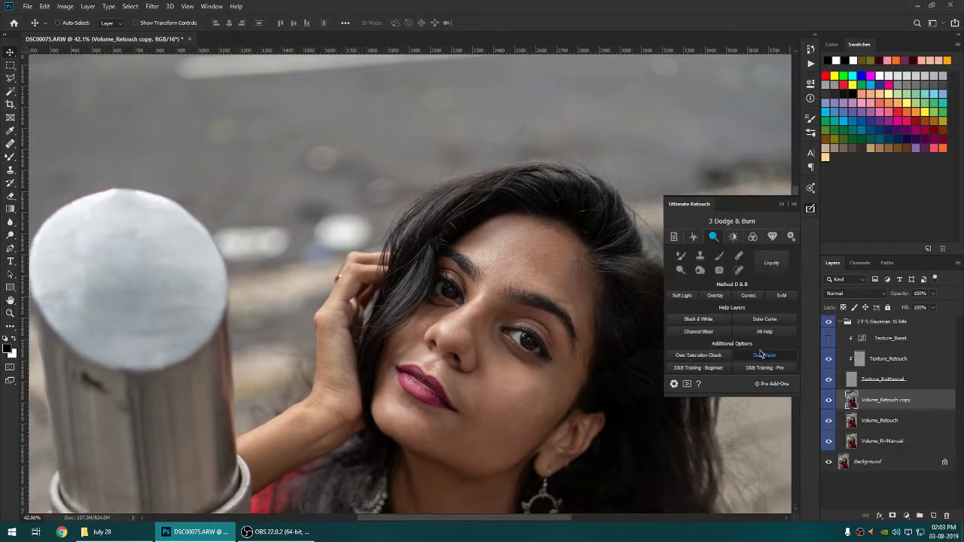
scroll(719, 245, "up", 1)
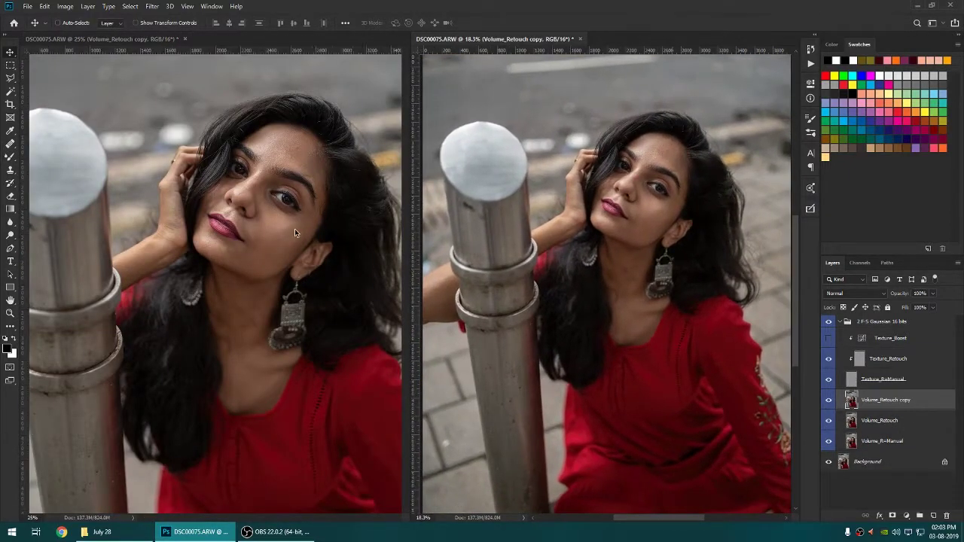
scroll(295, 228, "up", 3)
left_click_drag(416, 282, 520, 282)
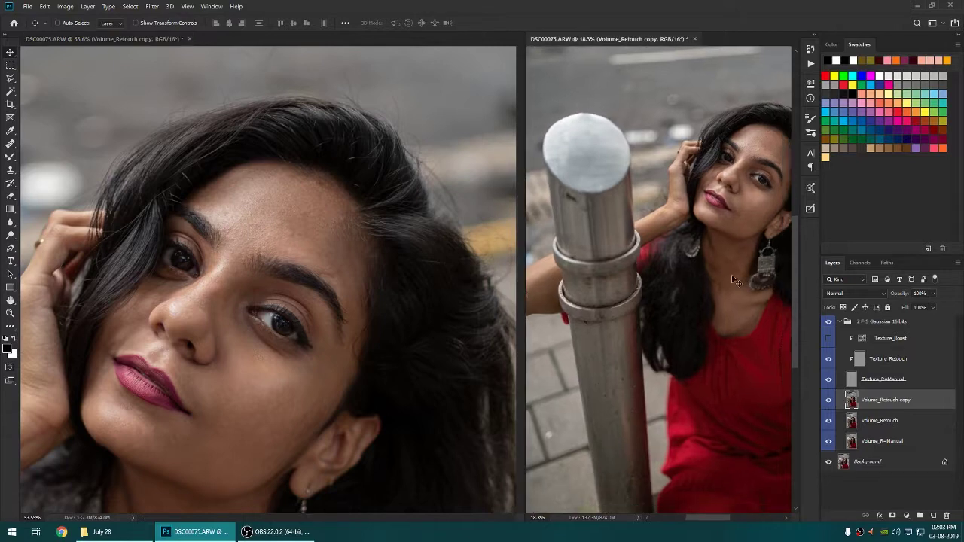
left_click_drag(731, 274, 701, 286)
left_click_drag(404, 315, 355, 289)
scroll(354, 289, "up", 2)
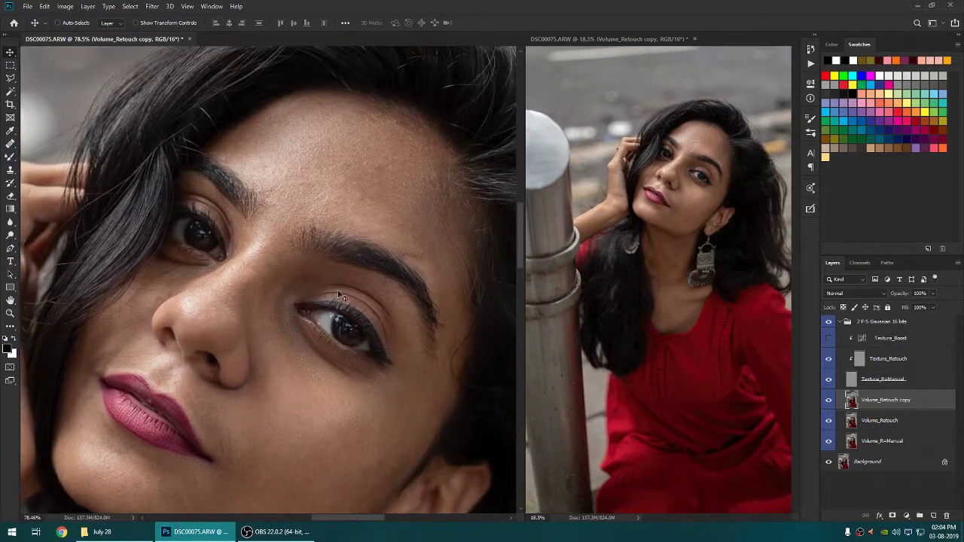
key("b")
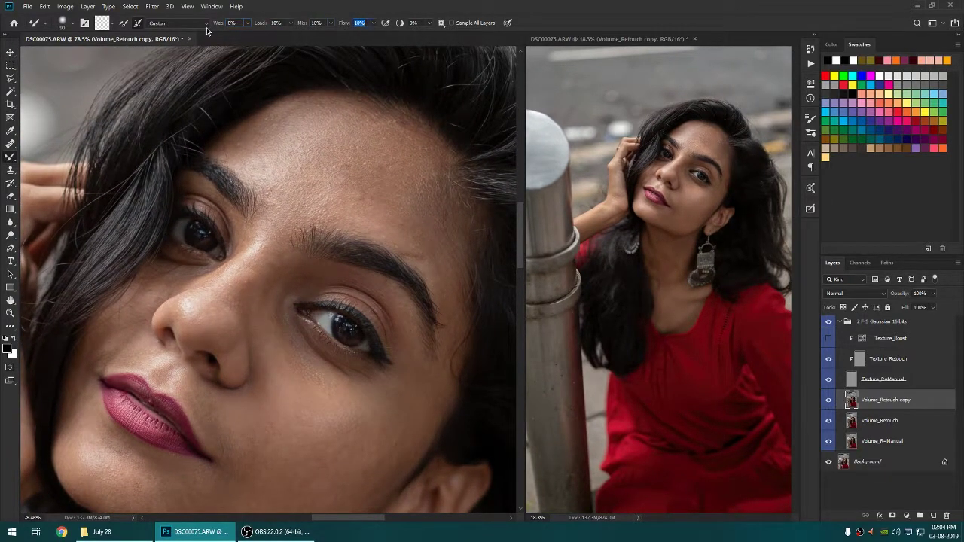
Step: Blend the brow, hairline and left forehead skin with Mixer Brush strokes, enlarging the brush, then compare
scroll(374, 110, "up", 1)
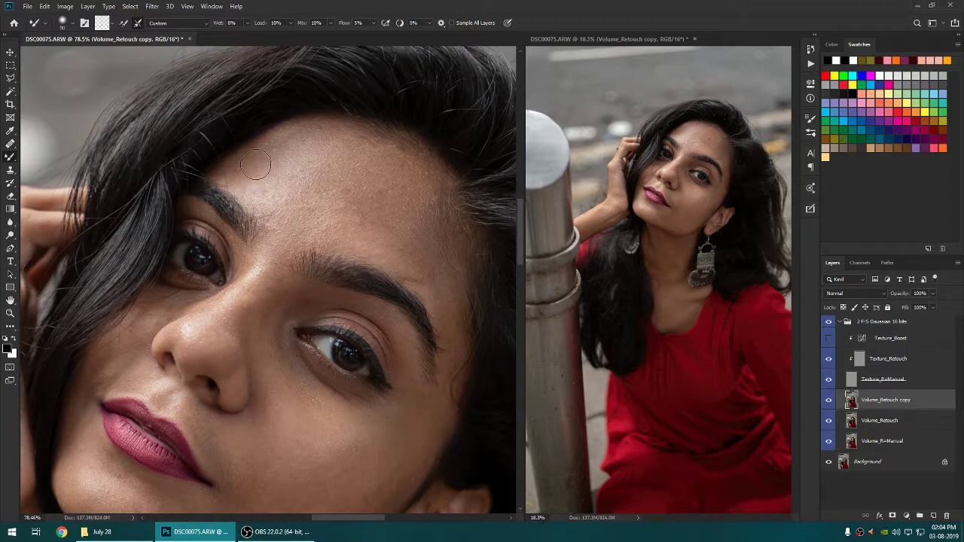
mouse_move(297, 166)
left_mouse_down()
mouse_move(248, 179)
mouse_move(315, 135)
mouse_move(408, 162)
left_mouse_up()
mouse_move(354, 134)
left_mouse_down()
mouse_move(407, 154)
mouse_move(404, 147)
mouse_move(429, 166)
left_mouse_up()
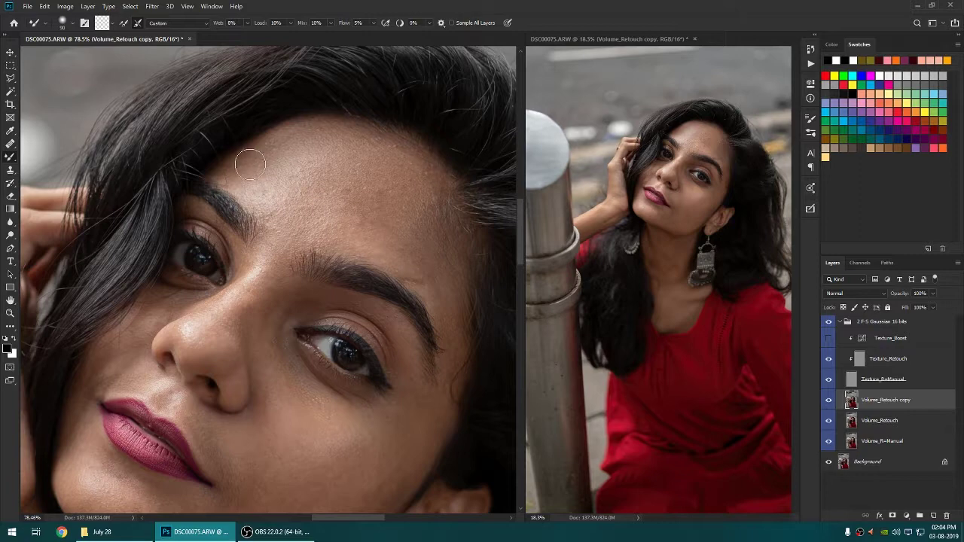
mouse_move(253, 164)
left_mouse_down()
mouse_move(241, 165)
mouse_move(235, 187)
mouse_move(324, 153)
mouse_move(252, 191)
mouse_move(241, 185)
mouse_move(280, 183)
mouse_move(321, 152)
mouse_move(286, 180)
mouse_move(250, 173)
mouse_move(275, 164)
mouse_move(284, 139)
mouse_move(310, 123)
mouse_move(306, 156)
mouse_move(240, 158)
left_mouse_up()
key("bracketright")
mouse_move(307, 175)
left_mouse_down()
mouse_move(311, 155)
mouse_move(279, 204)
mouse_move(263, 196)
mouse_move(286, 198)
mouse_move(318, 155)
mouse_move(334, 152)
mouse_move(348, 200)
mouse_move(340, 210)
mouse_move(297, 205)
mouse_move(323, 217)
mouse_move(330, 194)
mouse_move(361, 223)
mouse_move(370, 183)
mouse_move(365, 222)
mouse_move(362, 193)
mouse_move(393, 210)
mouse_move(361, 224)
mouse_move(385, 228)
left_mouse_up()
key("bracketright")
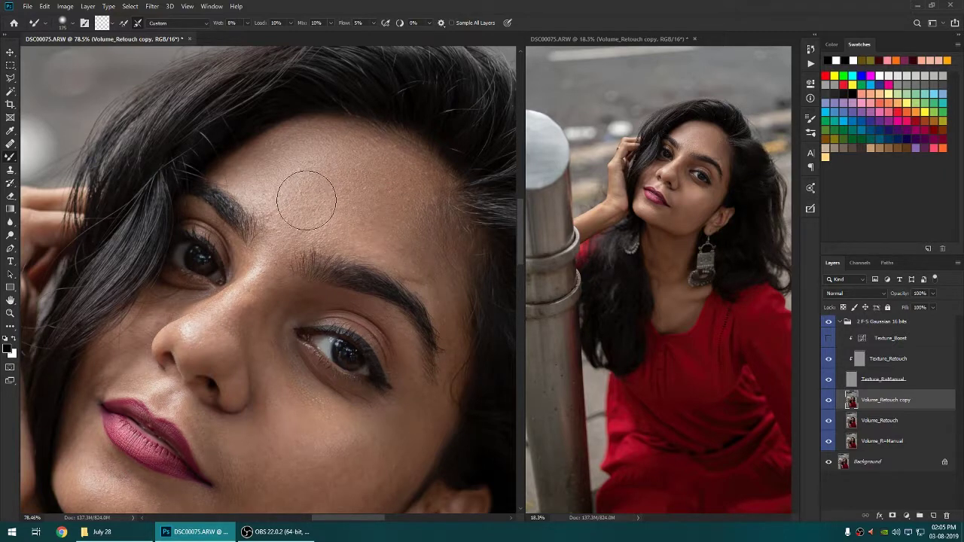
key("bracketright")
key("bracketleft")
key("bracketleft")
key("bracketright")
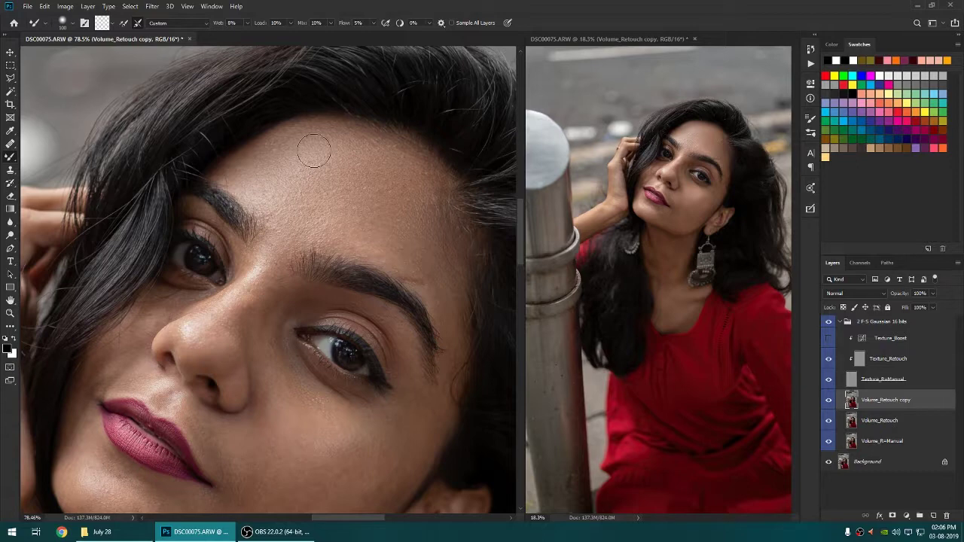
double_click(826, 401)
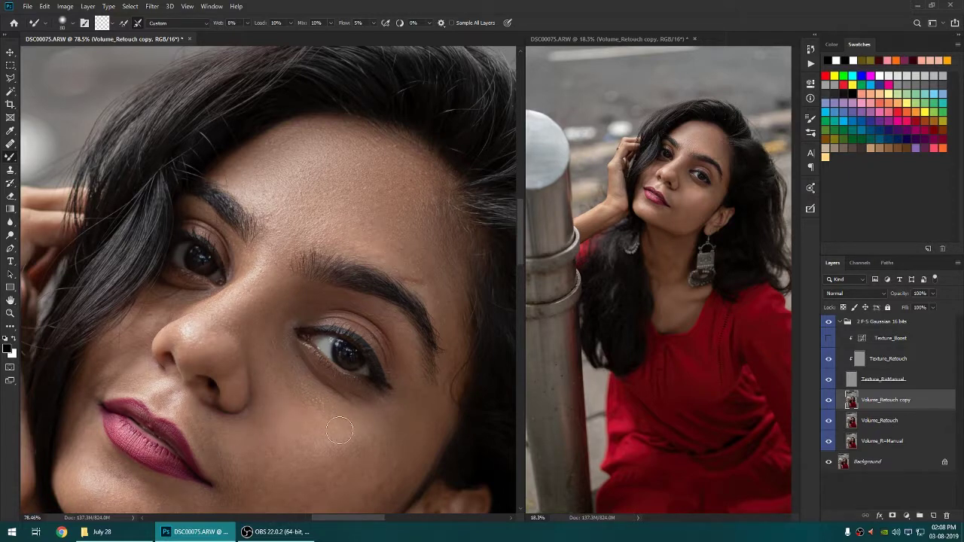
Step: Pan the close-up view down to the cheek, lower face and ear
left_click_drag(347, 441, 305, 320)
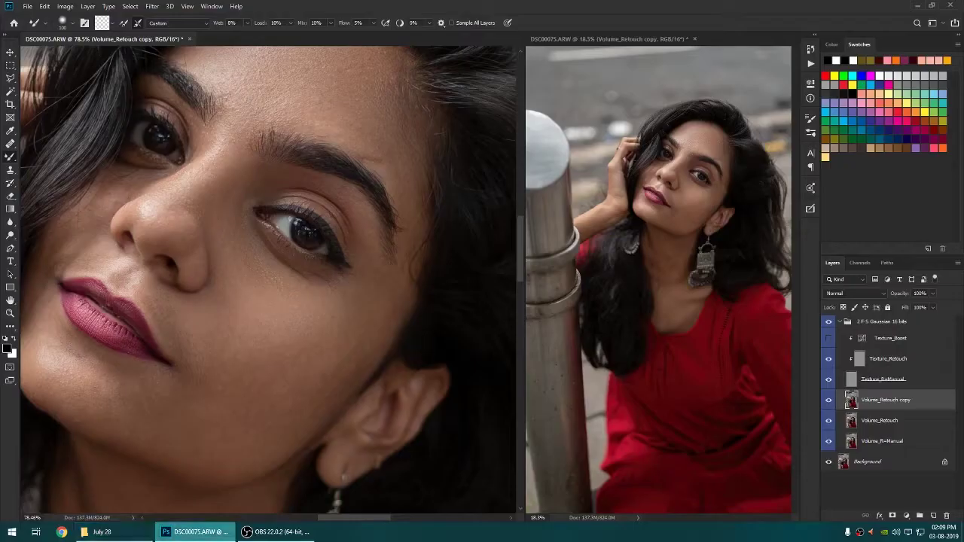
Step: Compare the retouch with the original, then smooth the jaw near the ear and along the jawline
left_click(829, 400)
left_click(829, 400)
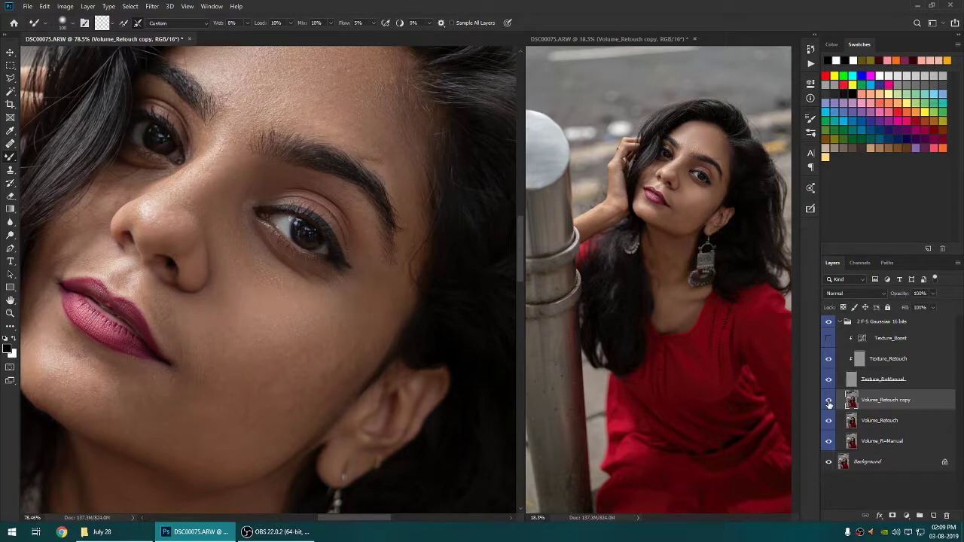
left_click(829, 400)
left_click(829, 400)
mouse_move(327, 376)
left_mouse_down()
mouse_move(350, 359)
mouse_move(332, 400)
mouse_move(324, 391)
mouse_move(355, 311)
mouse_move(339, 301)
mouse_move(350, 374)
mouse_move(337, 370)
mouse_move(361, 359)
mouse_move(274, 387)
mouse_move(235, 379)
mouse_move(249, 389)
mouse_move(176, 318)
mouse_move(198, 314)
mouse_move(238, 336)
mouse_move(250, 279)
mouse_move(236, 271)
mouse_move(278, 293)
left_mouse_up()
key("bracketleft")
key("bracketleft")
key("bracketleft")
left_click_drag(152, 453, 159, 416)
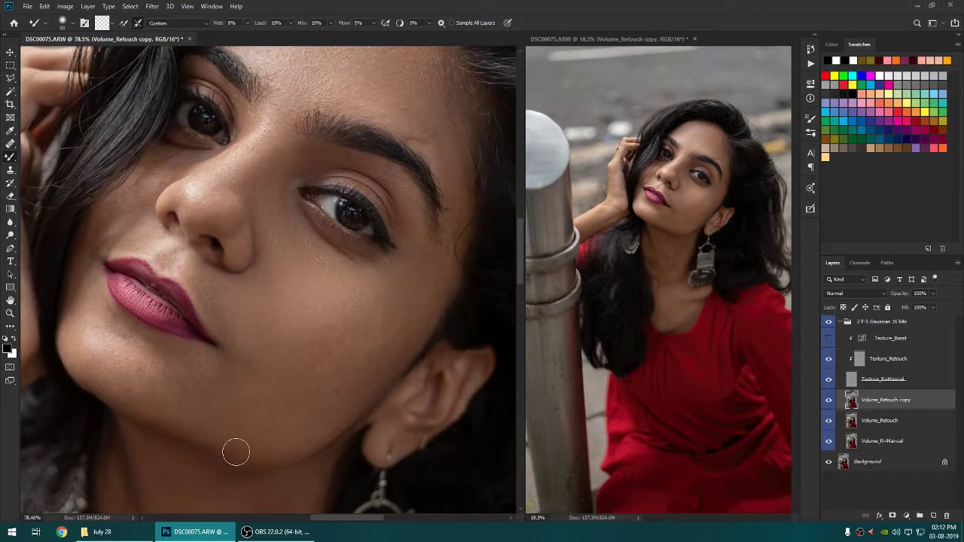
Step: Smooth the chin and the skin below the lip corner, resizing the brush around 125
mouse_move(235, 452)
left_mouse_down()
mouse_move(201, 424)
mouse_move(143, 405)
mouse_move(198, 439)
mouse_move(190, 392)
mouse_move(239, 379)
mouse_move(90, 326)
left_mouse_up()
mouse_move(152, 349)
left_mouse_down()
mouse_move(161, 366)
mouse_move(158, 351)
mouse_move(147, 384)
mouse_move(171, 360)
mouse_move(150, 390)
mouse_move(189, 379)
mouse_move(185, 357)
mouse_move(151, 339)
mouse_move(171, 351)
left_mouse_up()
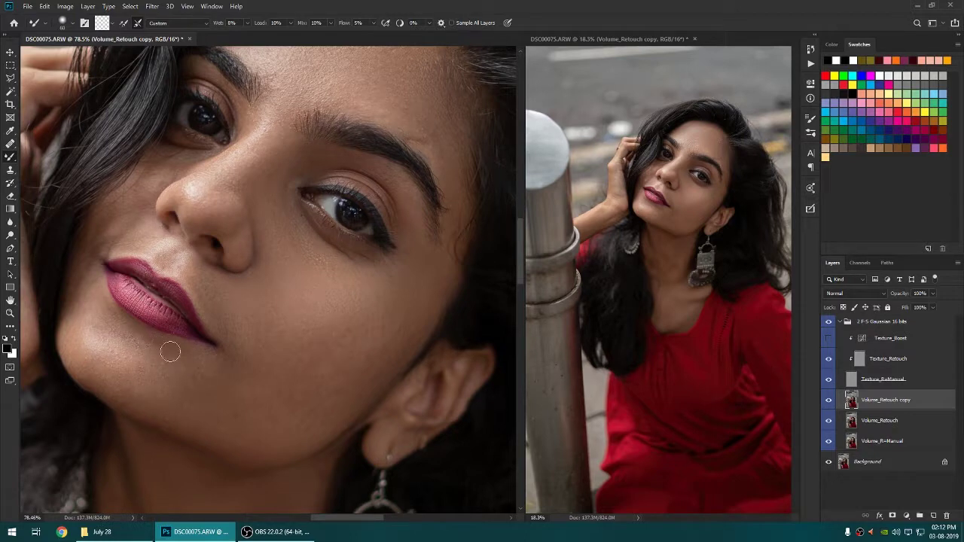
mouse_move(101, 324)
left_mouse_down()
mouse_move(118, 387)
mouse_move(96, 384)
left_mouse_up()
key("bracketright")
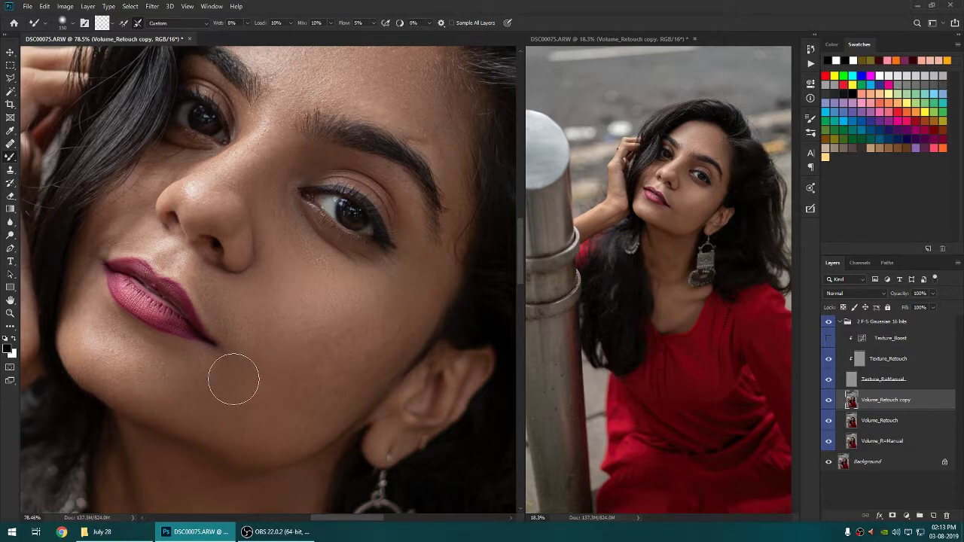
key("bracketleft")
mouse_move(169, 367)
left_mouse_down()
mouse_move(207, 354)
mouse_move(206, 370)
mouse_move(209, 346)
mouse_move(207, 398)
left_mouse_up()
key("bracketleft")
key("bracketleft")
key("bracketleft")
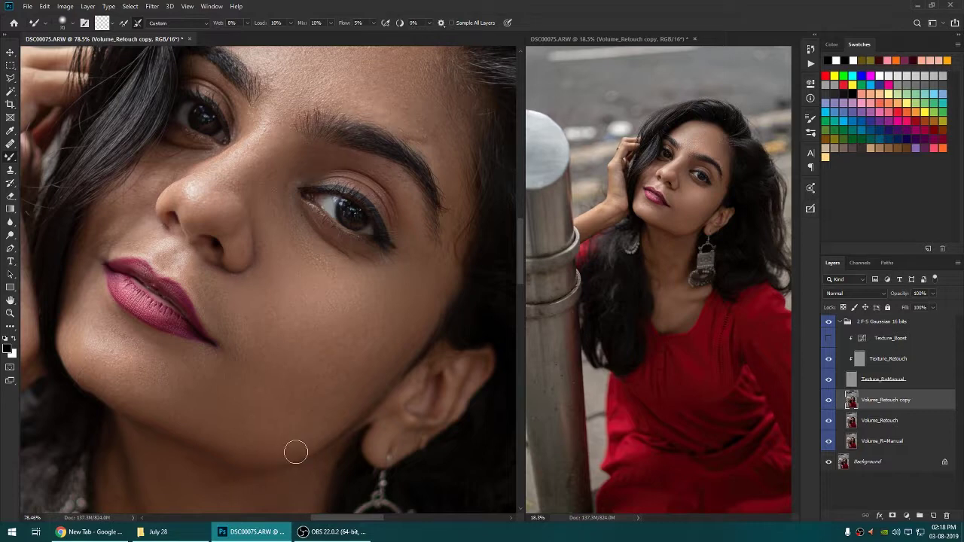
key("bracketleft")
key("bracketleft")
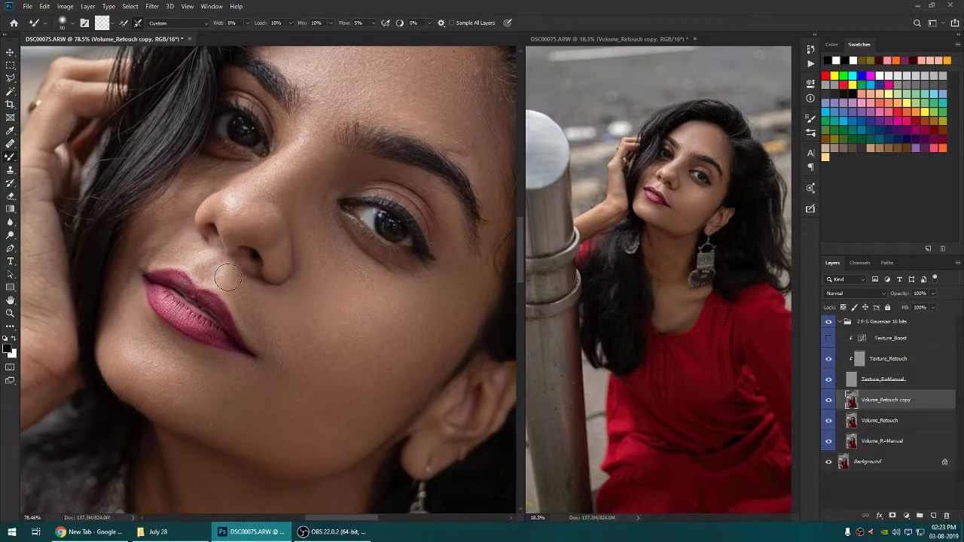
key("bracketleft")
key("bracketleft")
scroll(260, 226, "up", 1)
scroll(274, 296, "up", 2)
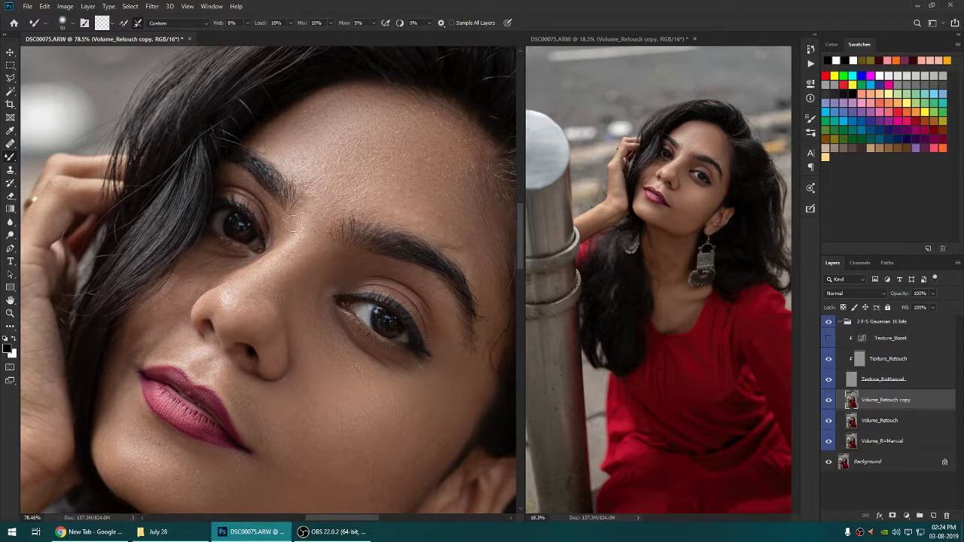
left_click(96, 532)
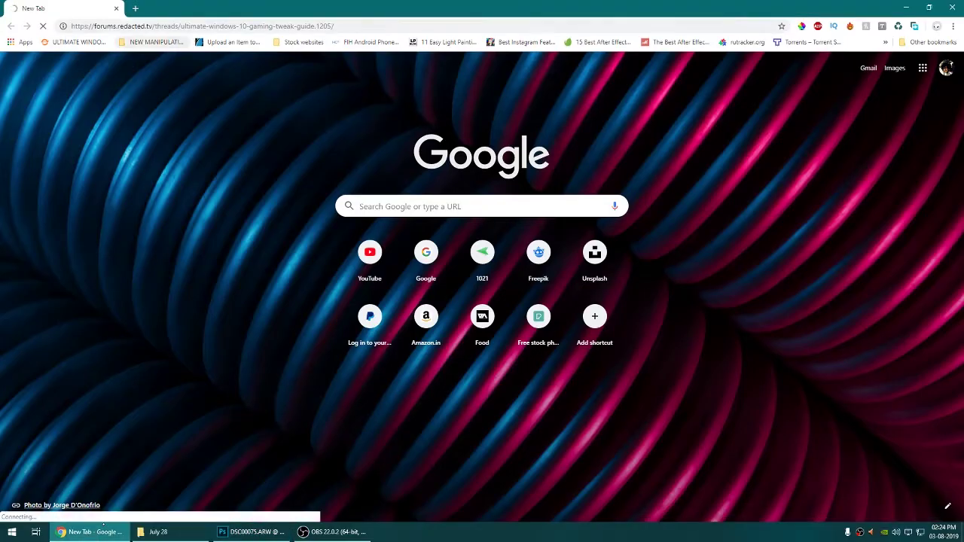
key("alt+Tab")
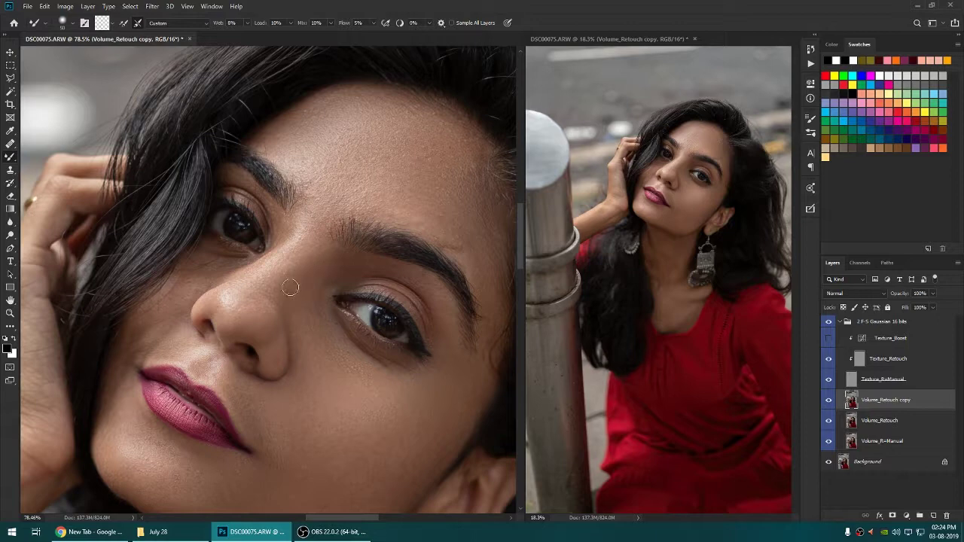
Step: Toggle the Volume_Retouch copy layer to compare with the original, then fit the whole photo in view
scroll(426, 226, "down", 5)
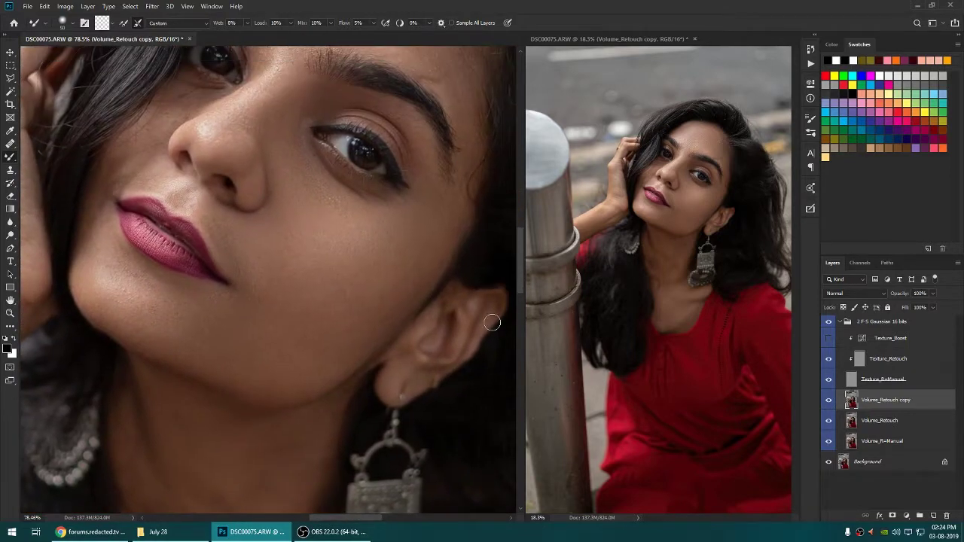
left_click(828, 400)
left_click(829, 401)
left_click(829, 402)
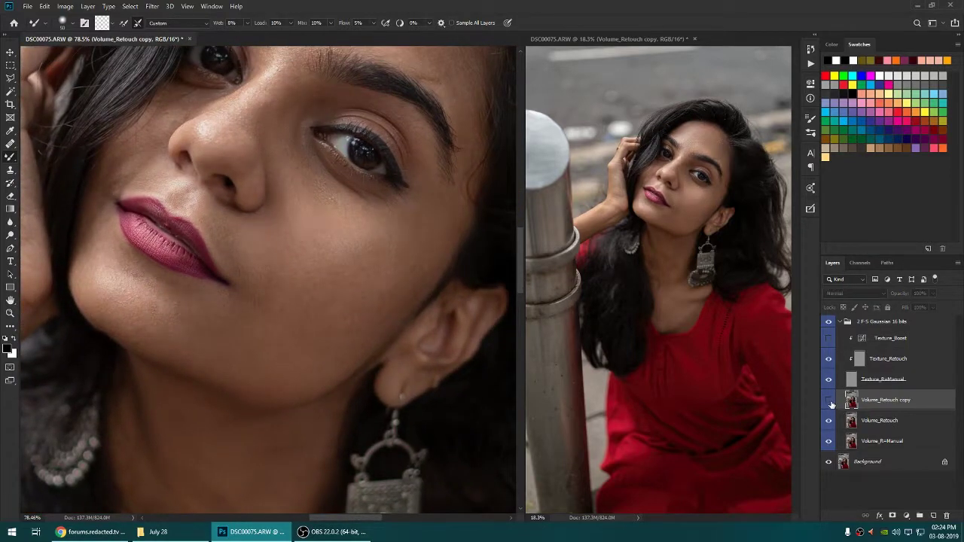
left_click(830, 402)
left_click(829, 402)
left_click(830, 401)
key("ctrl+0")
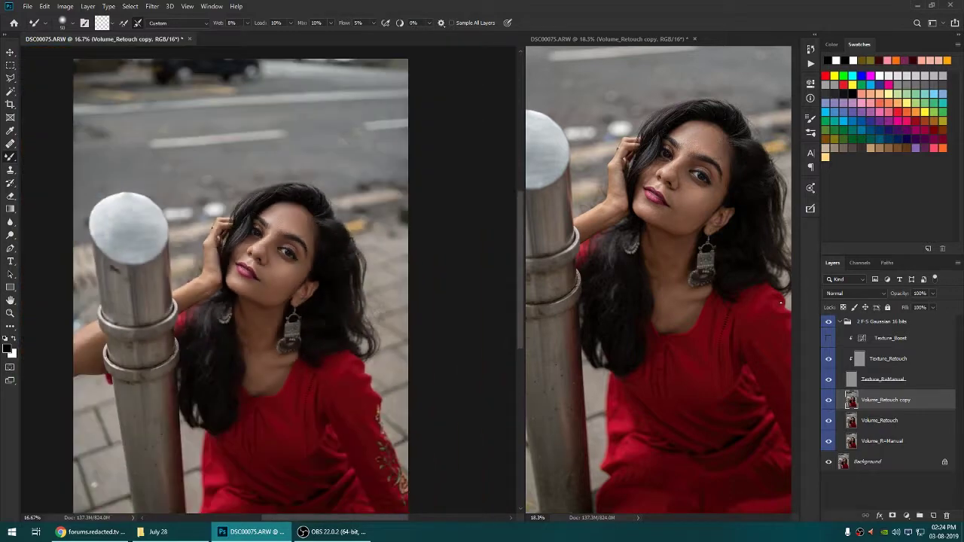
Step: Paint a faint smoothing stroke near the lip
scroll(317, 179, "up", 3)
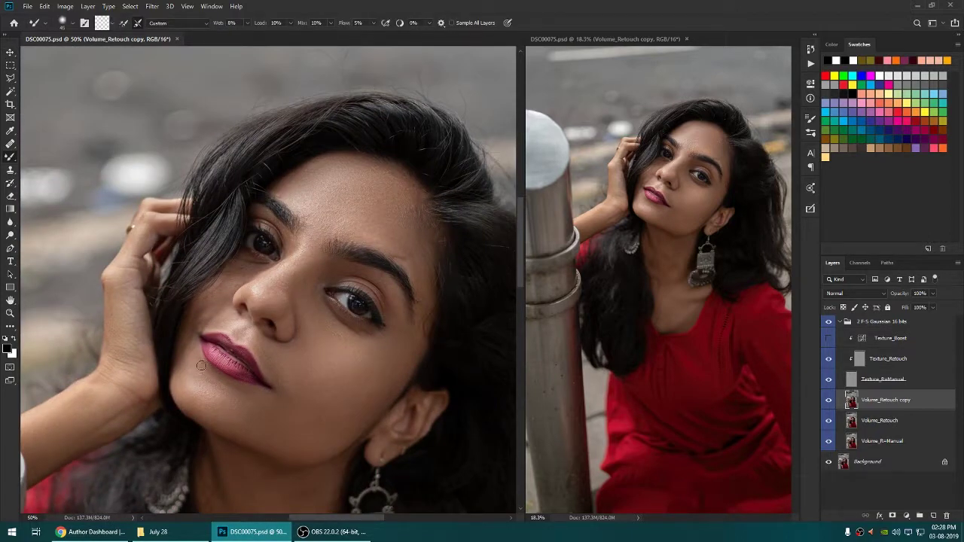
left_click_drag(198, 357, 203, 371)
scroll(354, 366, "down", 3)
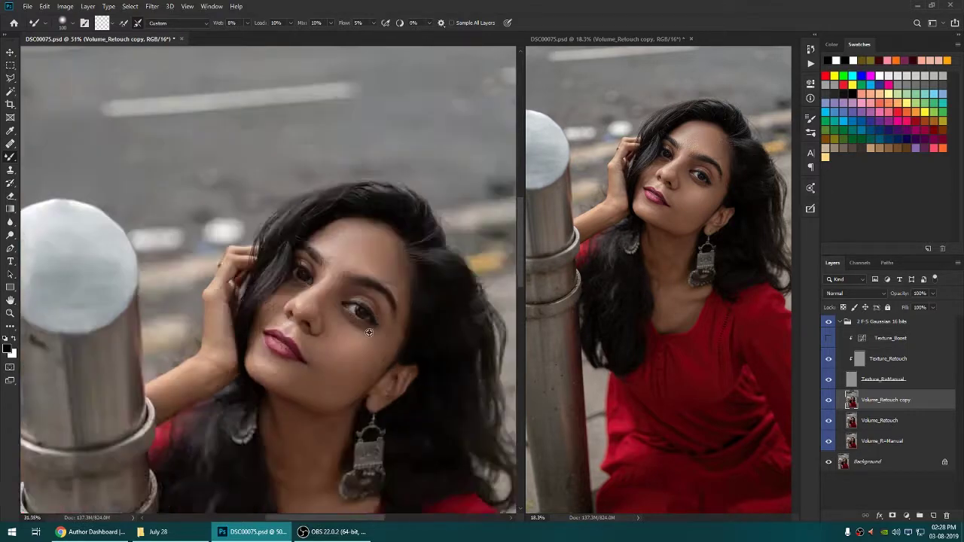
scroll(363, 372, "up", 2)
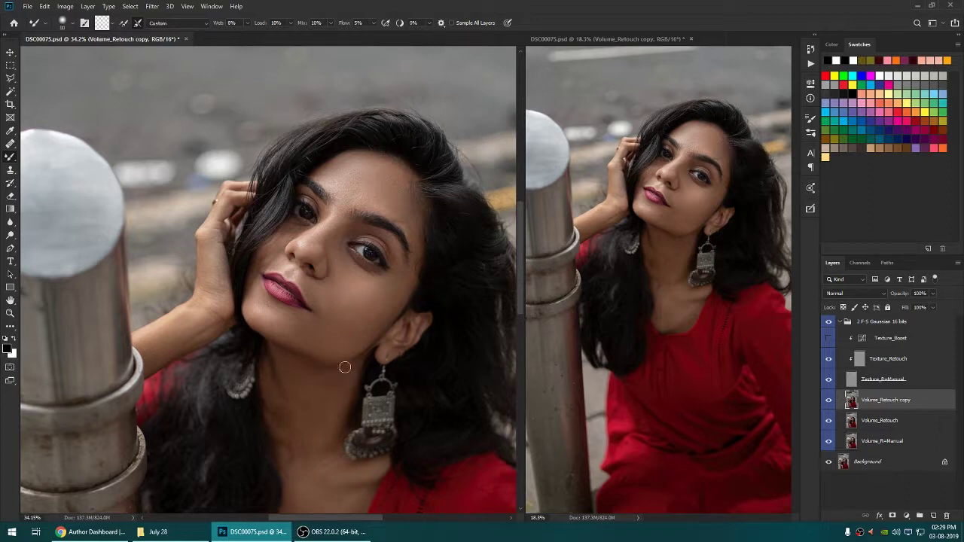
scroll(325, 200, "up", 2)
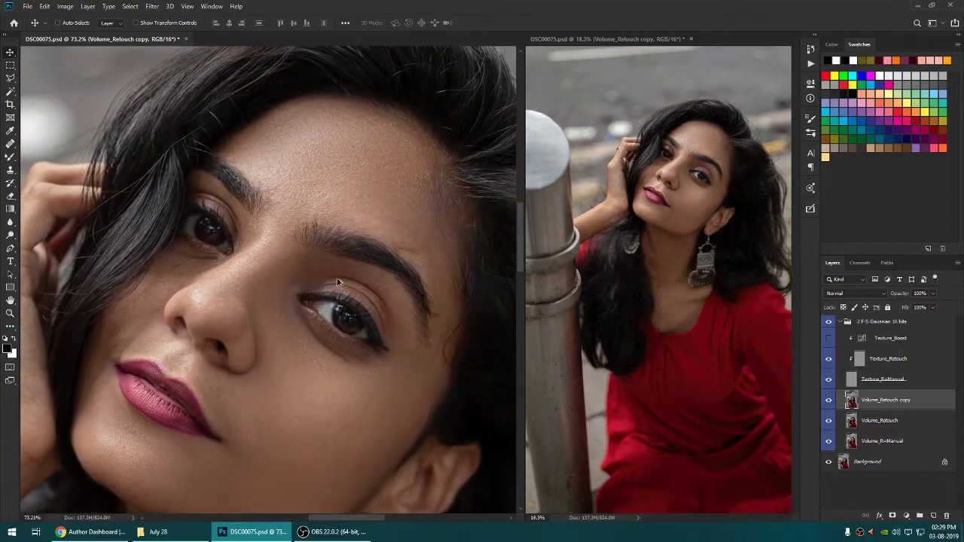
scroll(361, 338, "down", 5)
scroll(361, 338, "up", 5)
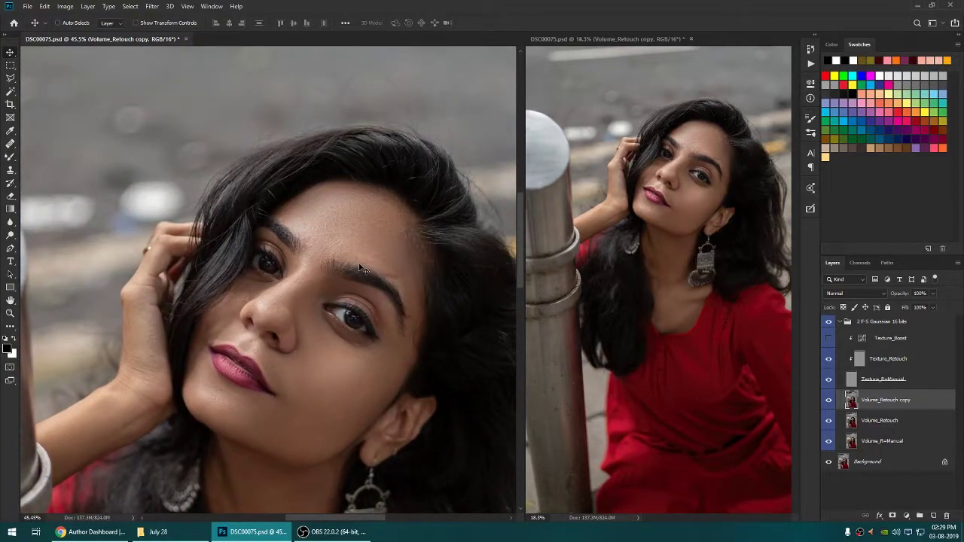
scroll(360, 267, "right", 1)
Step: Compare once more, then collapse the 2 F-S Gaussian 16 bits group
left_click(828, 400)
left_click(828, 400)
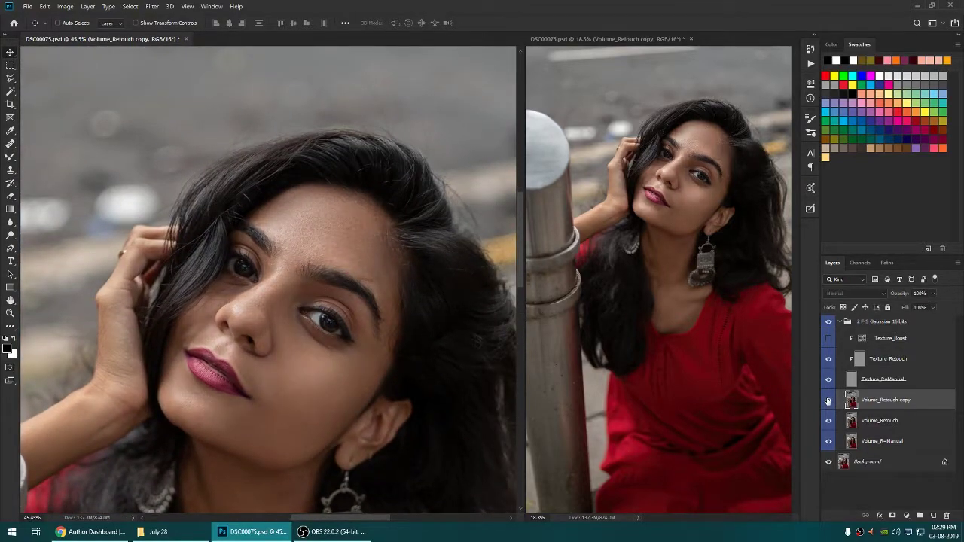
left_click(839, 321)
scroll(302, 286, "down", 2)
scroll(302, 286, "up", 3)
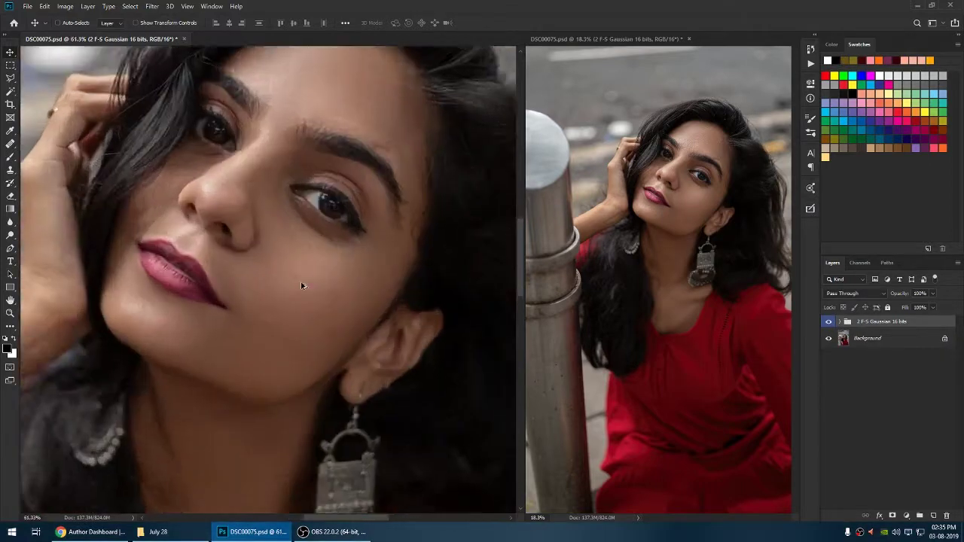
scroll(377, 241, "up", 2)
Step: Save, add Curves-based Dodge and Burn layers, and set 1% flow on the Dodge mask
key("ctrl+s")
left_click(811, 209)
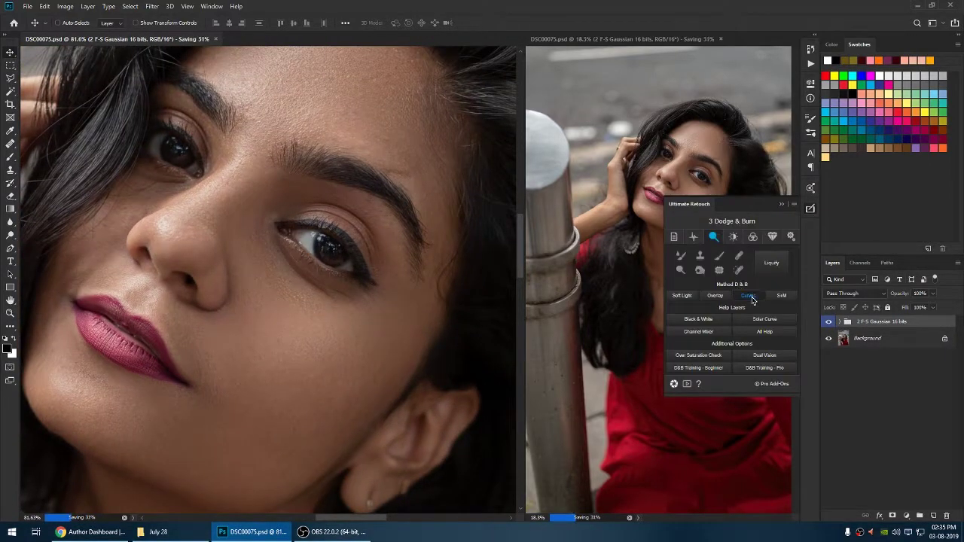
left_click(748, 295)
left_click(891, 340)
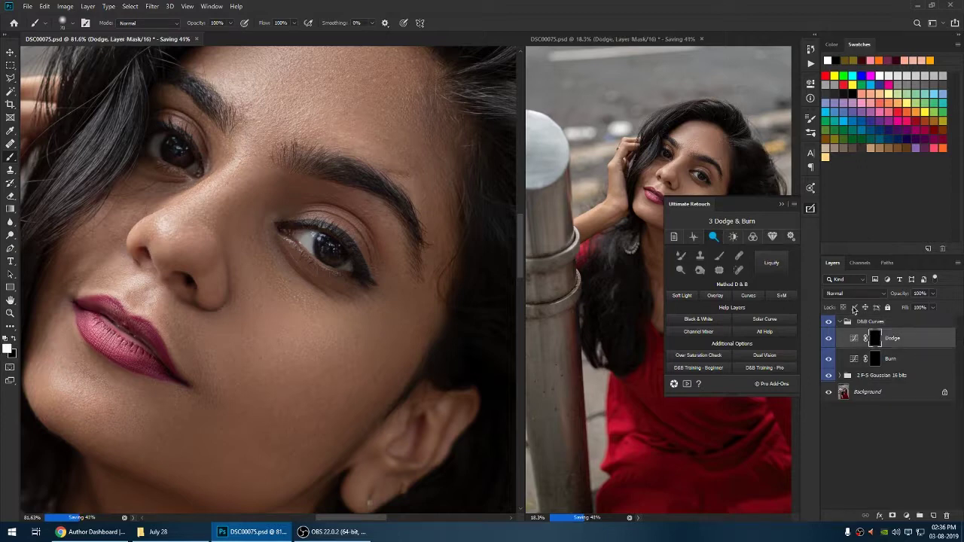
scroll(293, 257, "down", 2)
type("1")
key("Return")
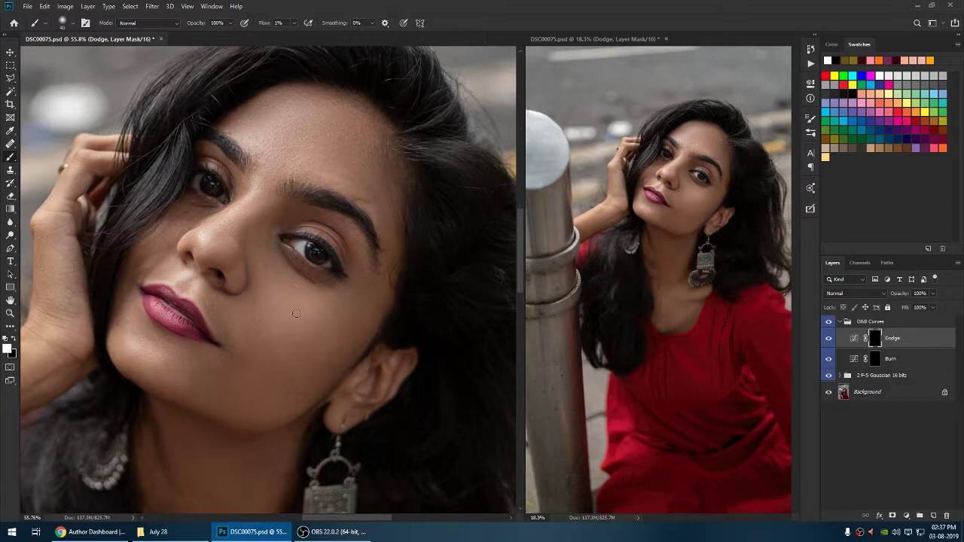
Step: Dodge and burn the lips, cheeks and nose, alternating masks, then hide the layers to compare
key("alt+bracketleft")
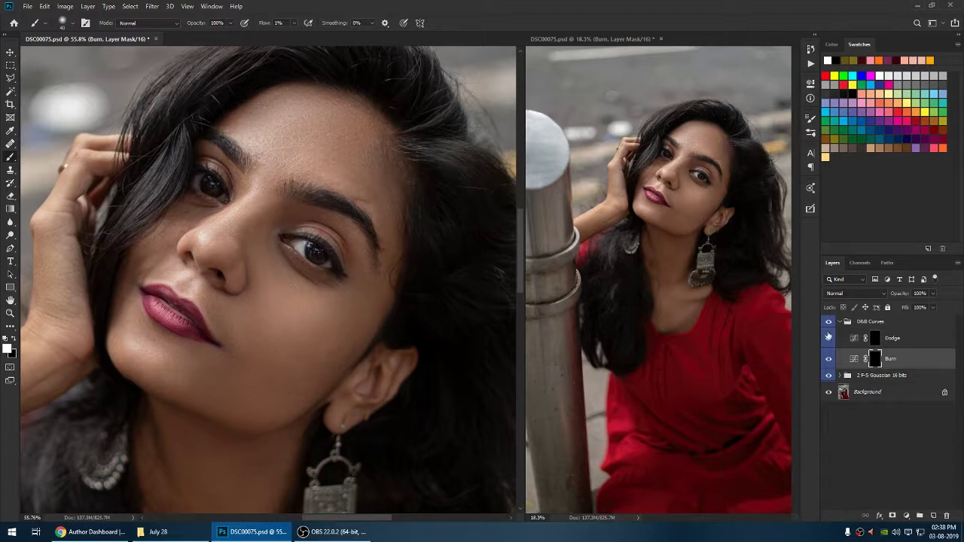
left_click(838, 338)
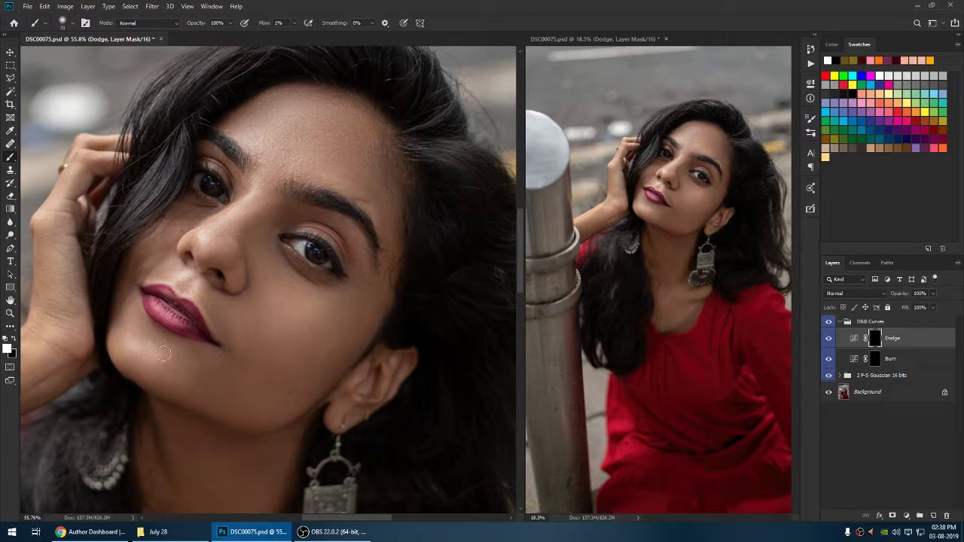
key("alt+bracketleft")
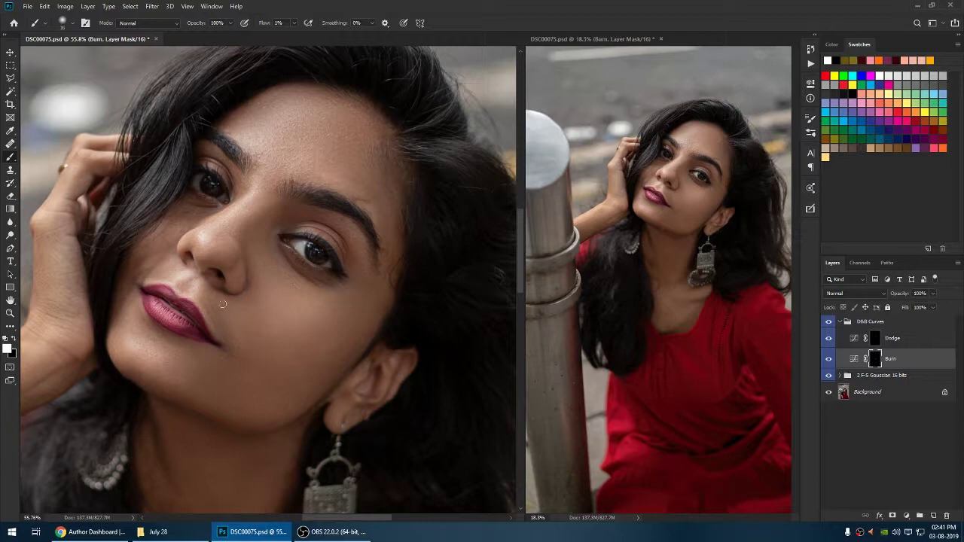
left_click(829, 359)
Step: Compare without the dodge and burn, then burn the forehead and hairline with a resized brush
left_click(828, 359)
left_click(828, 339)
left_click(828, 339)
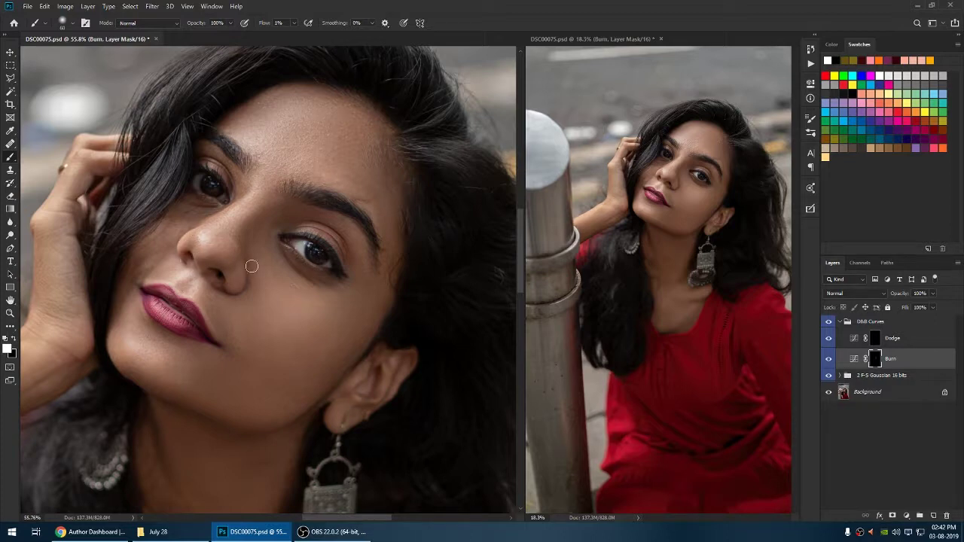
key("x")
scroll(249, 226, "up", 2)
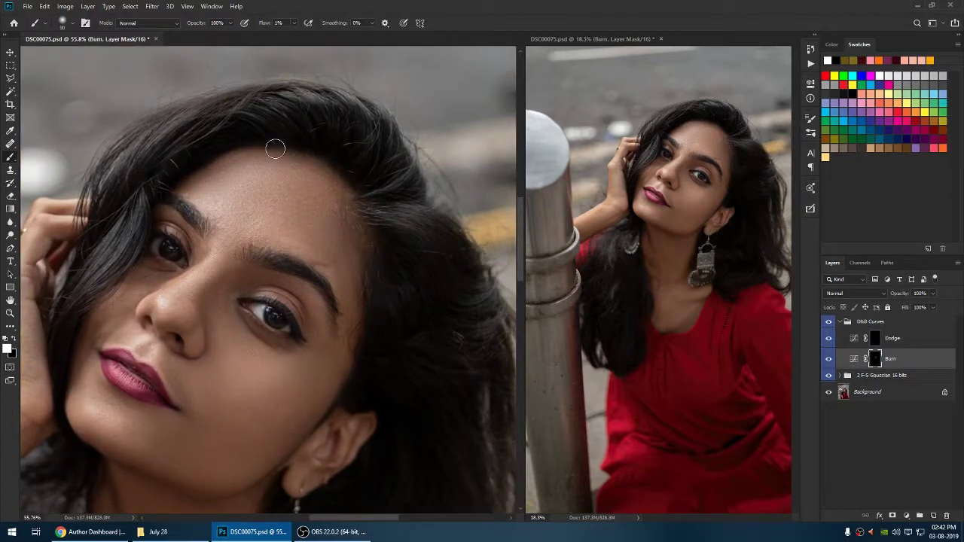
key("bracketright")
key("bracketright")
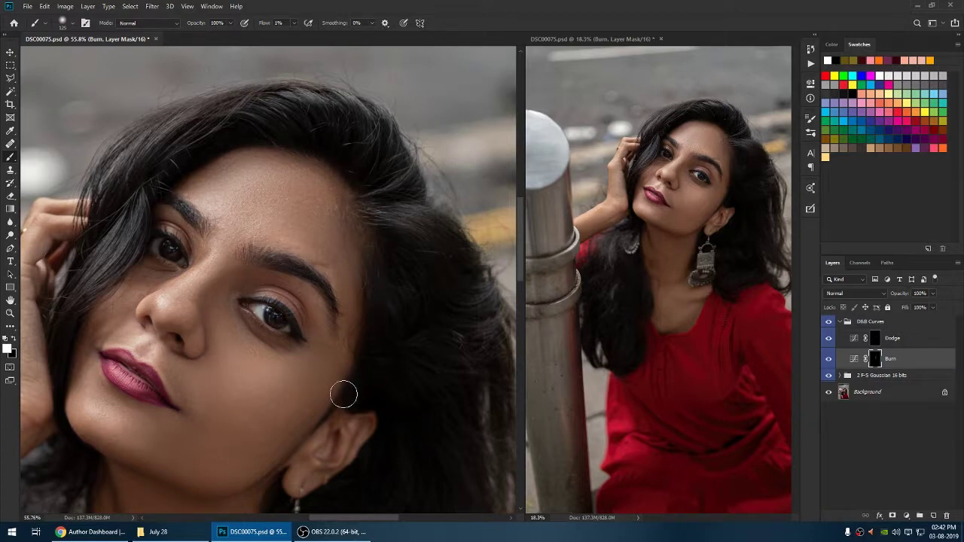
key("bracketleft")
key("bracketleft")
key("bracketleft")
key("bracketleft")
key("bracketleft")
key("bracketleft")
Step: Dodge the nose bridge and burn the temple near the ear, ending with black and the Move tool
left_click(871, 340)
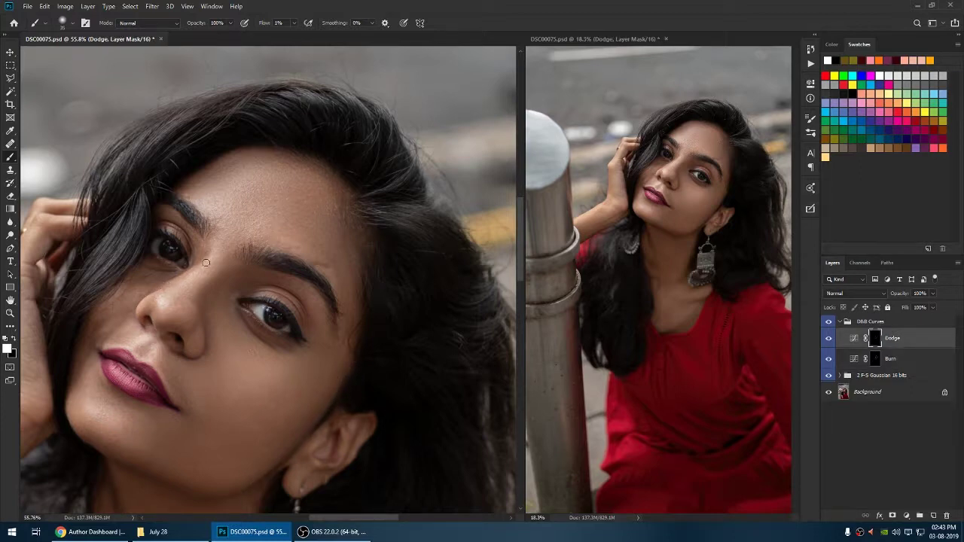
key("alt+bracketleft")
key("alt+bracketright")
key("alt+bracketleft")
key("x")
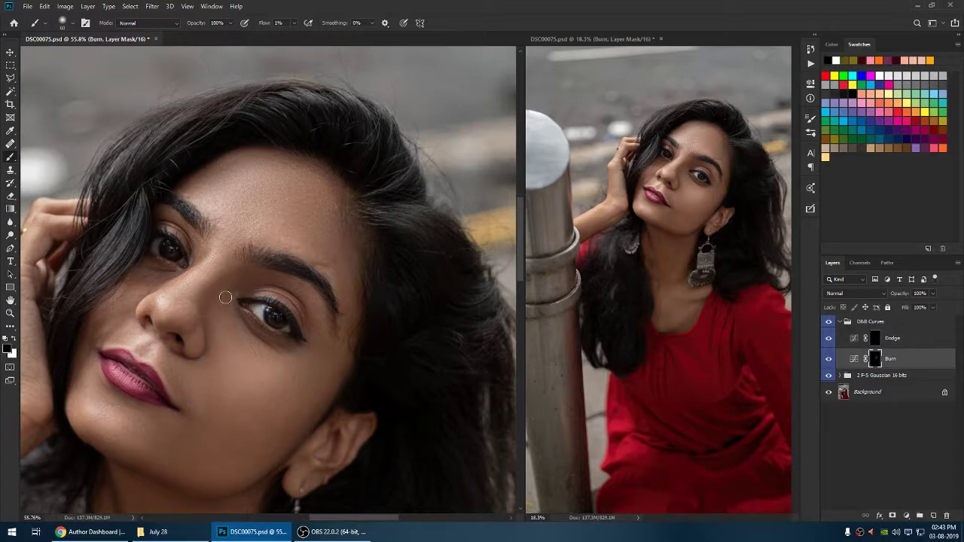
key("v")
scroll(299, 123, "down", 3)
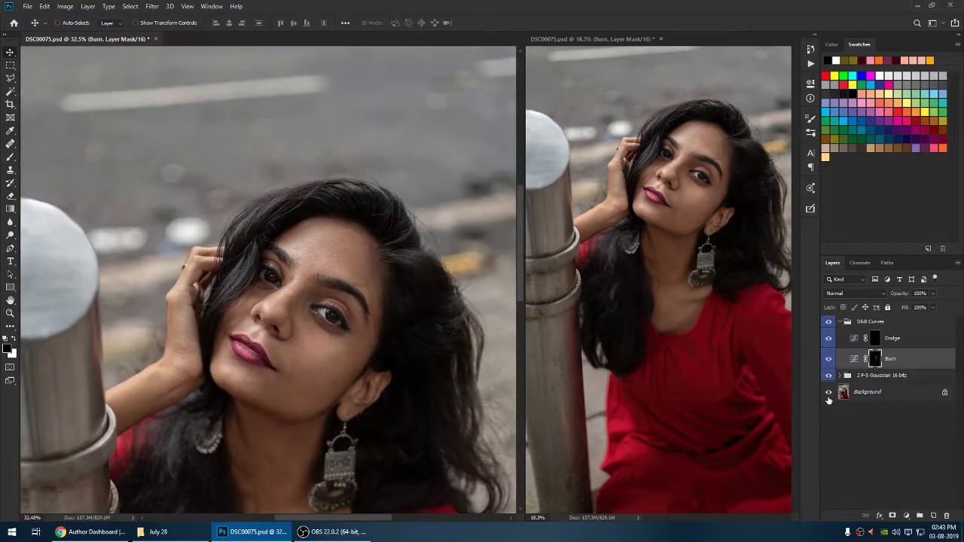
Step: Pick the Brush with white foreground and add an empty Layer 1 above the D&B Curves group
key("b")
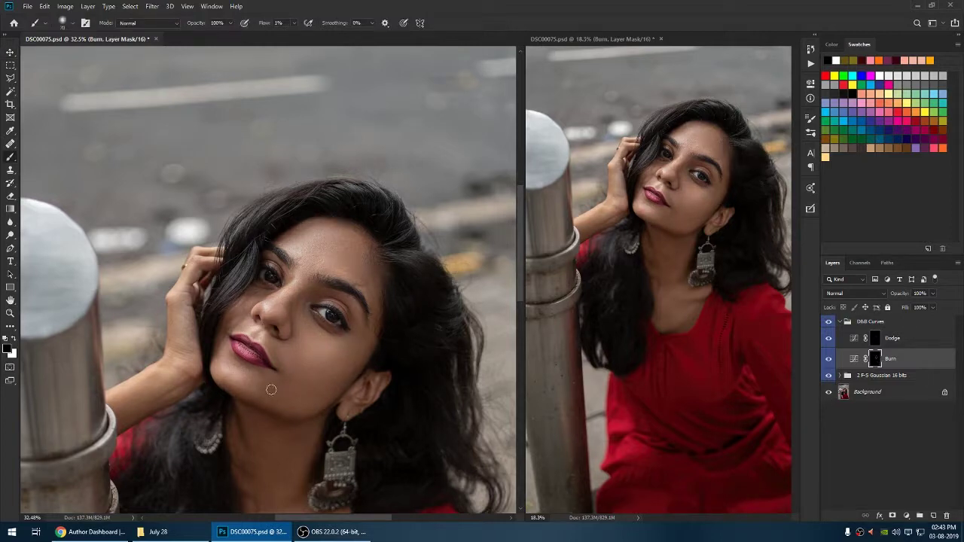
key("x")
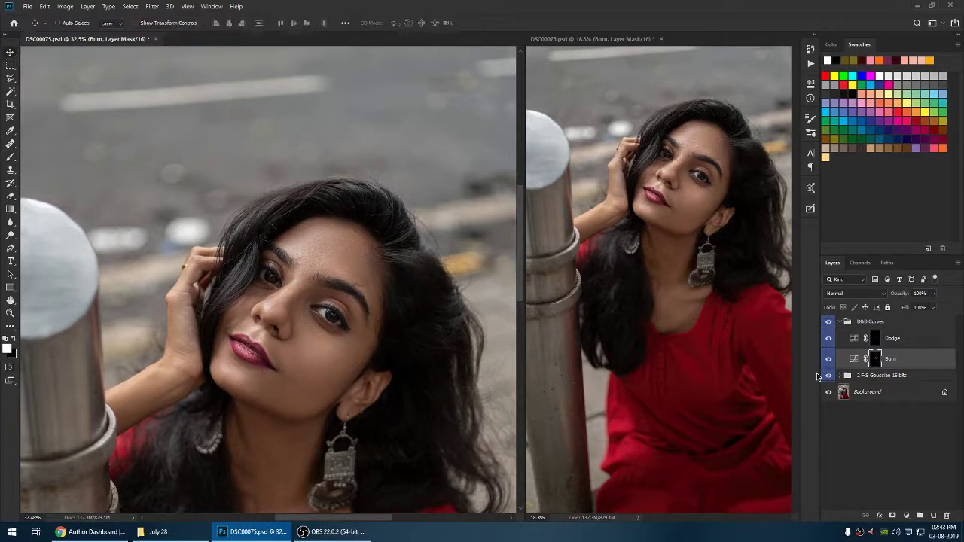
key("ctrl+shift+alt+n")
scroll(296, 313, "up", 3)
Step: Paint white at 100% flow over the eye catchlight with a small brush on Layer 1
key("x")
key("shift+0")
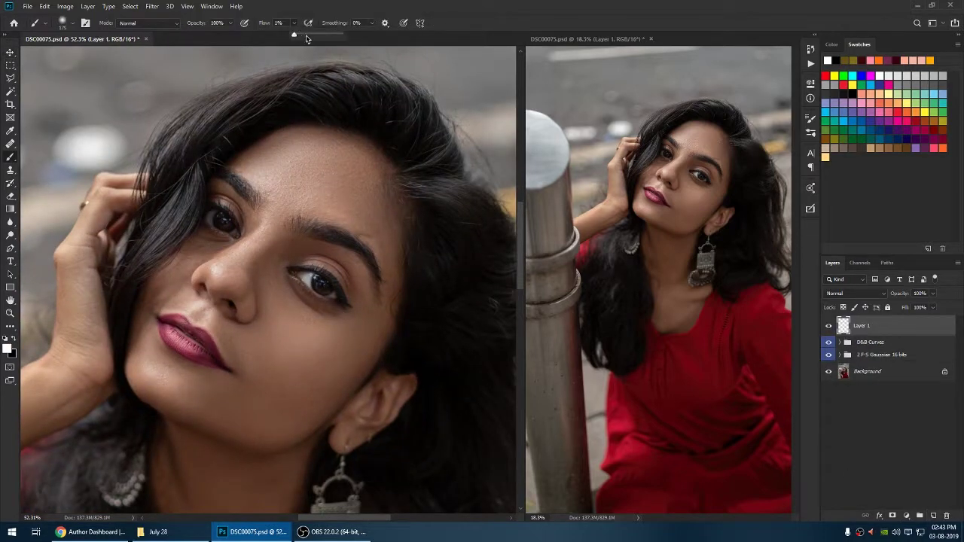
right_click(317, 223)
key("Escape")
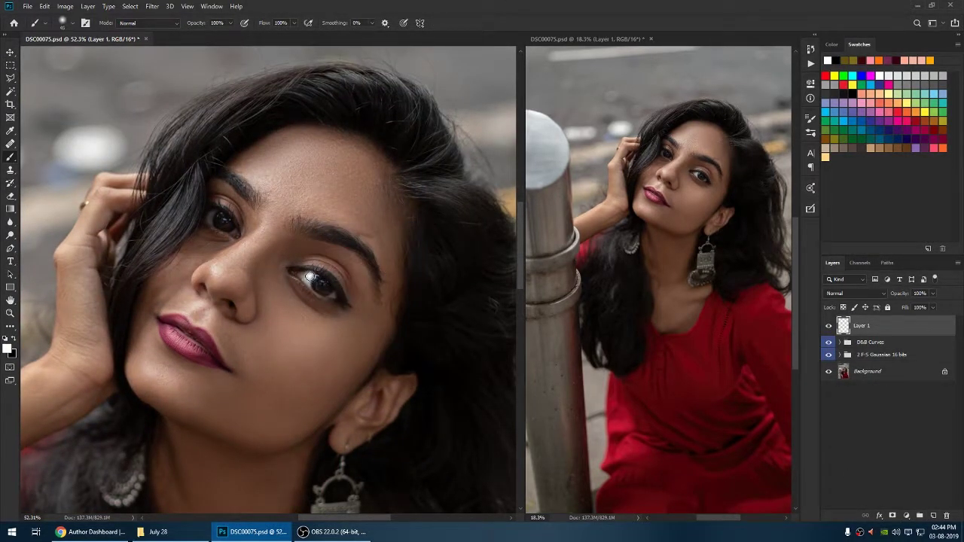
key("bracketleft")
key("bracketleft")
key("bracketleft")
left_click_drag(321, 284, 325, 286)
Step: Set Layer 1 to Overlay and drag its Underlying Layer Blend If black slider to 70
left_click(855, 293)
left_click(837, 389)
double_click(904, 326)
left_click_drag(671, 358, 709, 357)
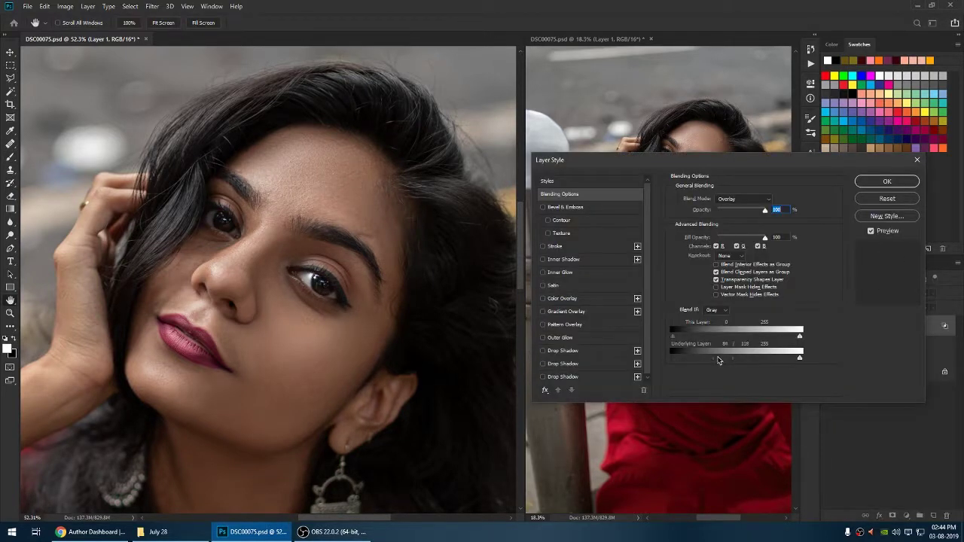
left_click(887, 181)
type("75")
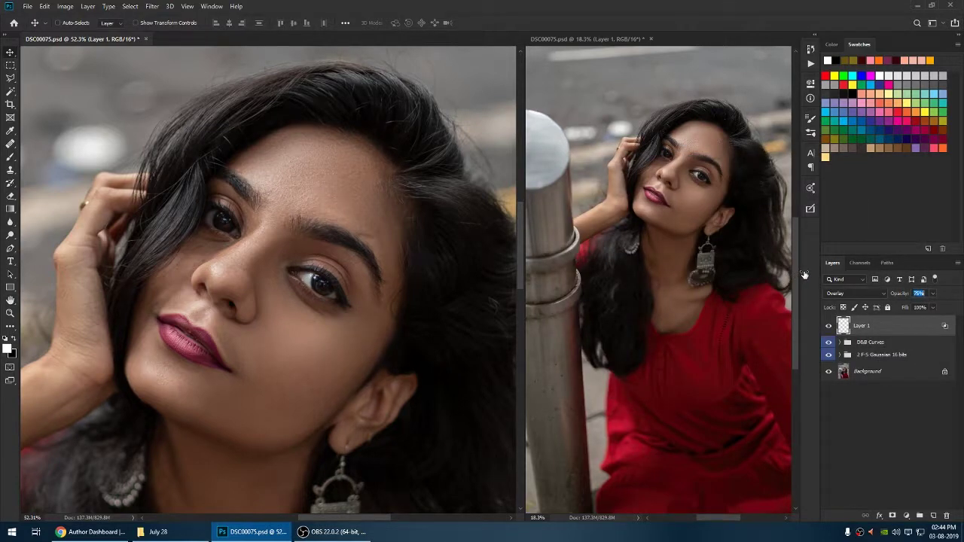
Step: Browse the Ultimate Retouch panel's tools, then close the panel
left_click(810, 208)
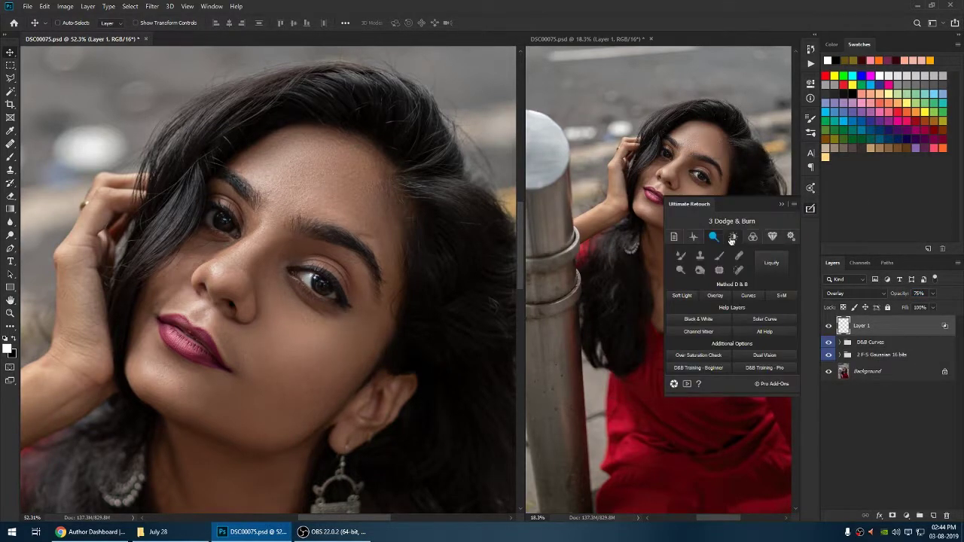
left_click(731, 238)
left_click(811, 208)
left_click(152, 6)
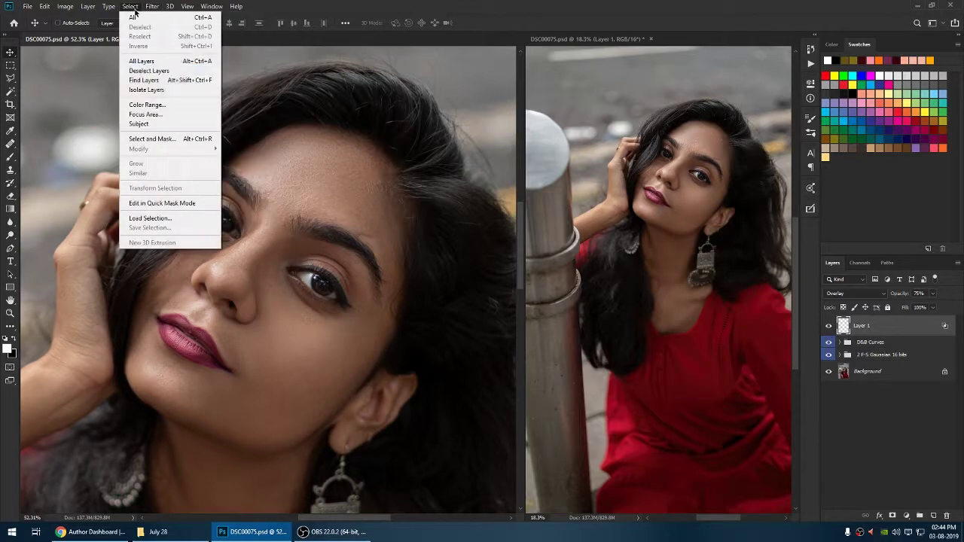
Step: Start a Color Range selection and sample skin tones across the face and forehead
left_click(169, 107)
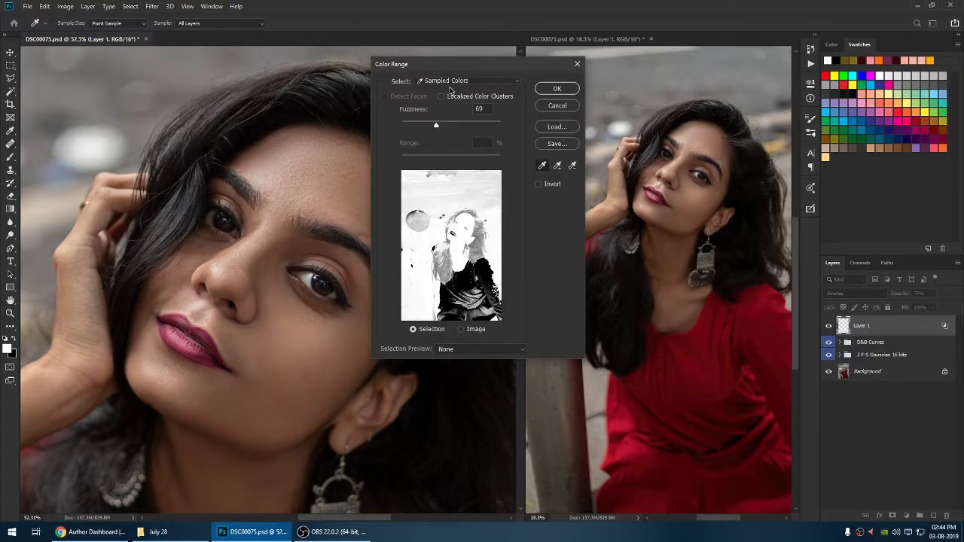
left_click(276, 232)
left_click_drag(319, 166, 211, 144)
left_click(211, 144)
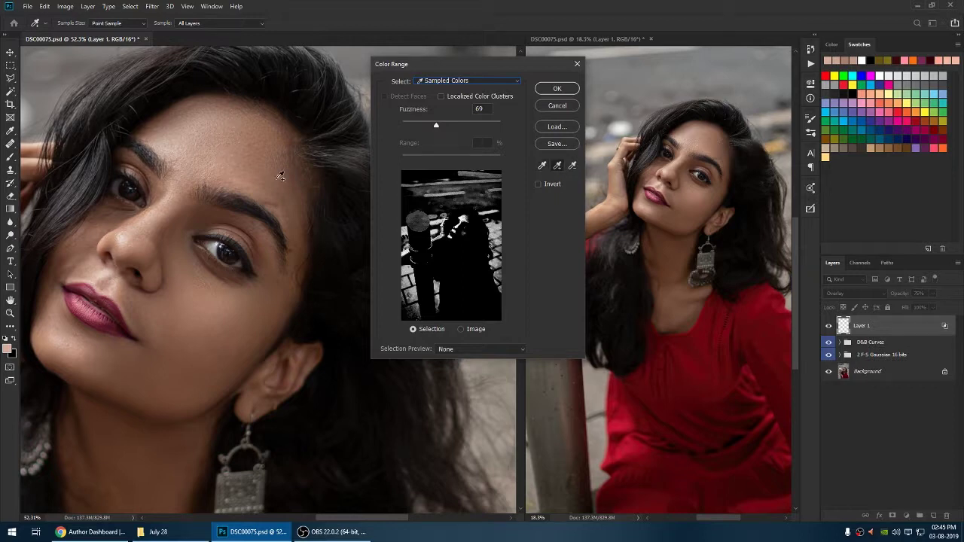
mouse_move(280, 175)
left_mouse_down()
mouse_move(291, 204)
mouse_move(264, 308)
mouse_move(194, 281)
mouse_move(46, 317)
mouse_move(248, 344)
mouse_move(194, 279)
mouse_move(97, 233)
left_mouse_up()
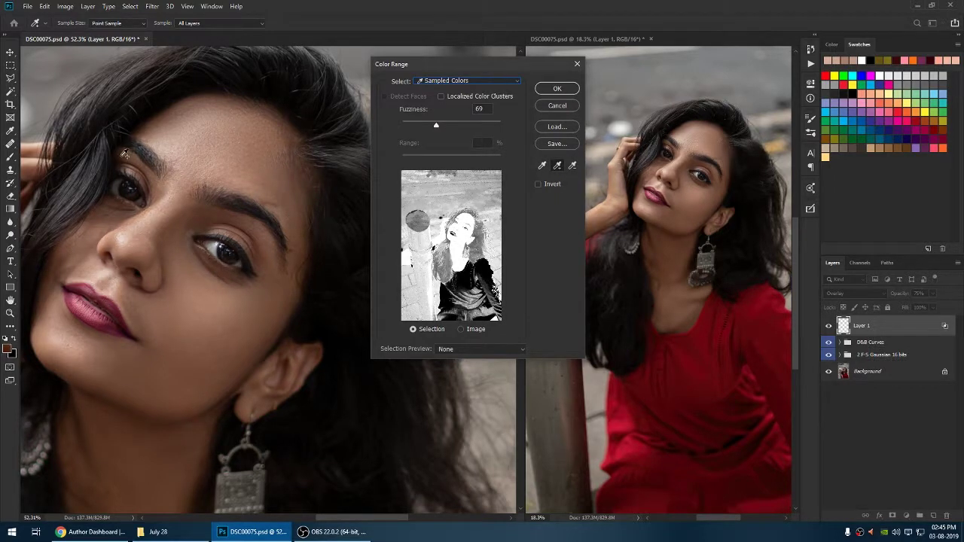
left_click_drag(226, 97, 124, 154)
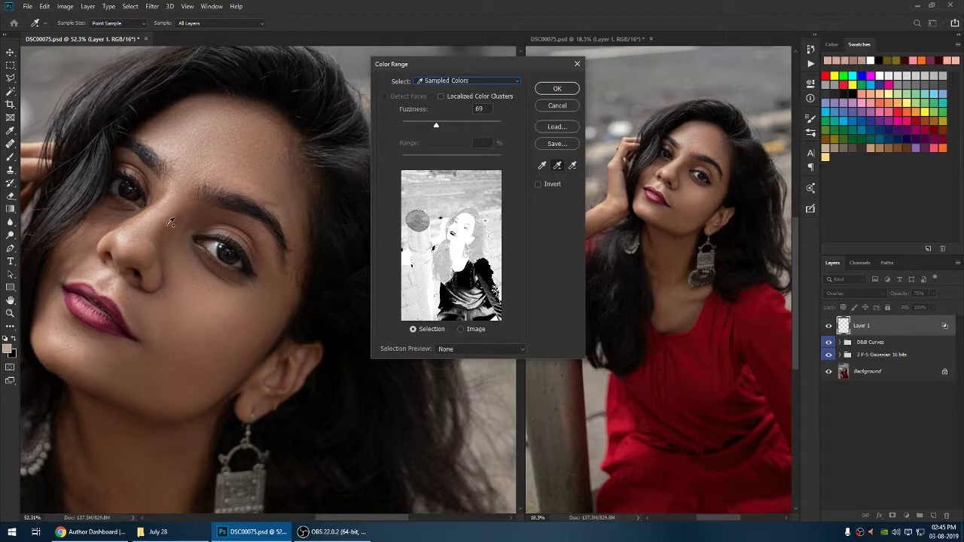
Step: Lower Color Range Fuzziness to 26 and confirm the skin-tone selection
scroll(143, 392, "down", 3)
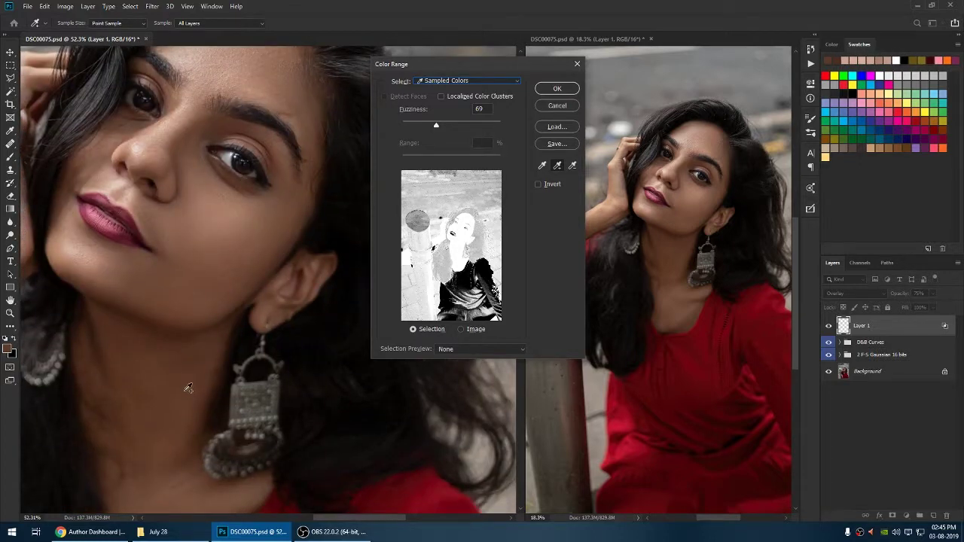
scroll(189, 388, "down", 4)
scroll(158, 298, "up", 5)
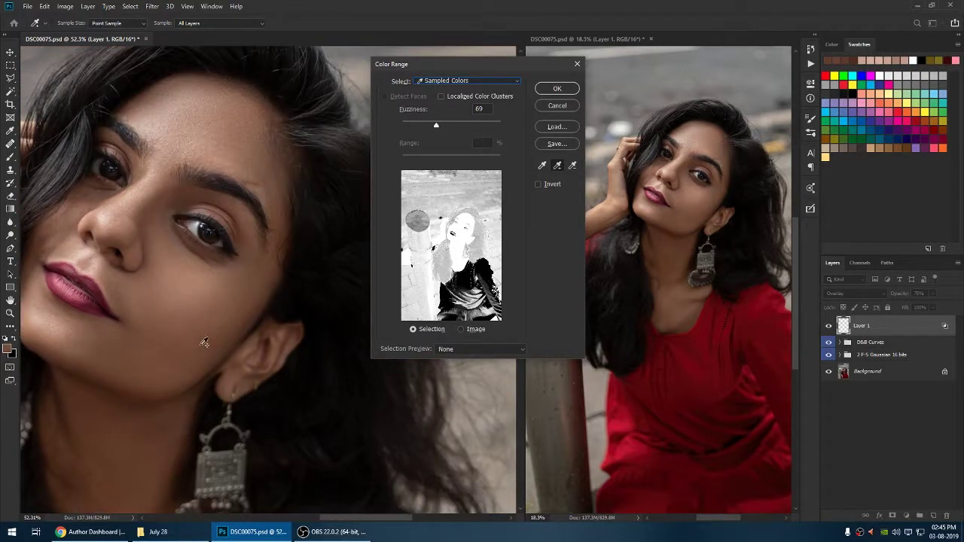
scroll(204, 343, "up", 2)
left_click_drag(436, 125, 415, 126)
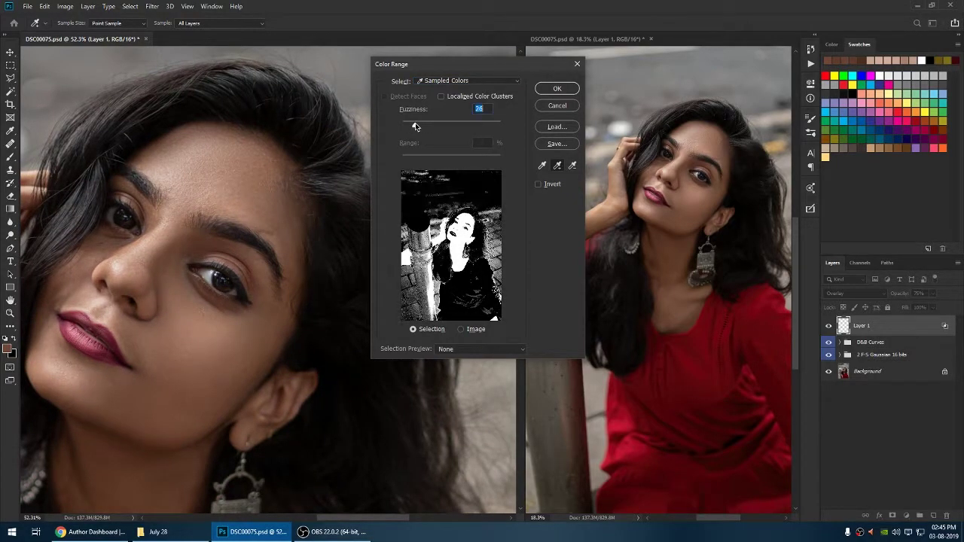
left_click(558, 88)
scroll(268, 279, "down", 3)
scroll(268, 278, "down", 3)
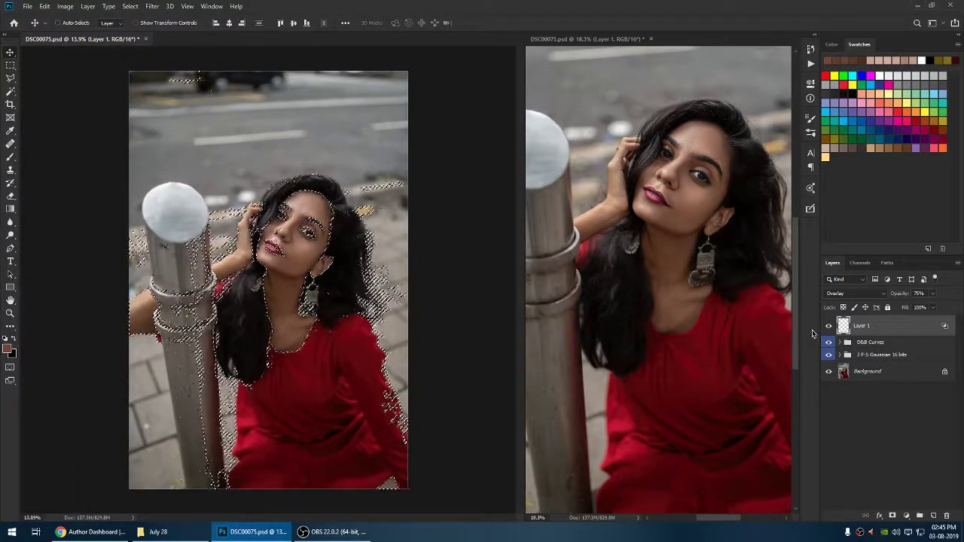
Step: Create a new Layer 2, fill the skin selection with red, and deselect
key("ctrl+shift+alt+n")
key("i")
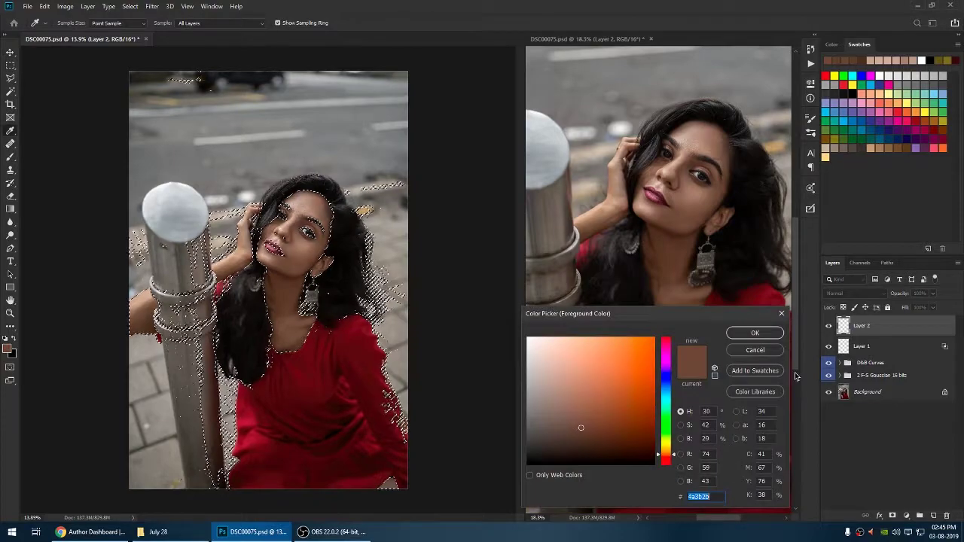
left_click_drag(666, 454, 665, 461)
left_click(755, 332)
key("v")
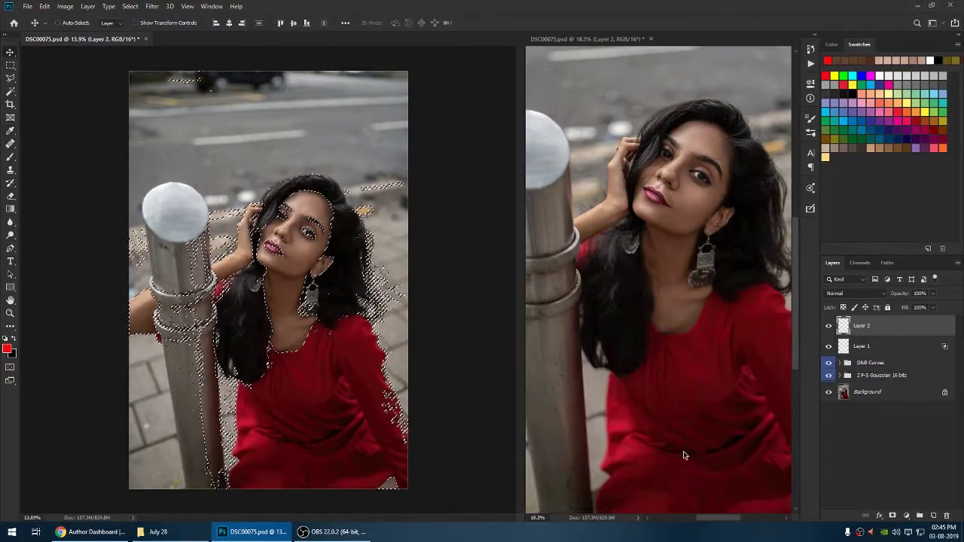
key("alt+BackSpace")
key("ctrl+d")
Step: Set Layer 2 to Linear Light with 2% fill and opacity around 40%
left_click(844, 293)
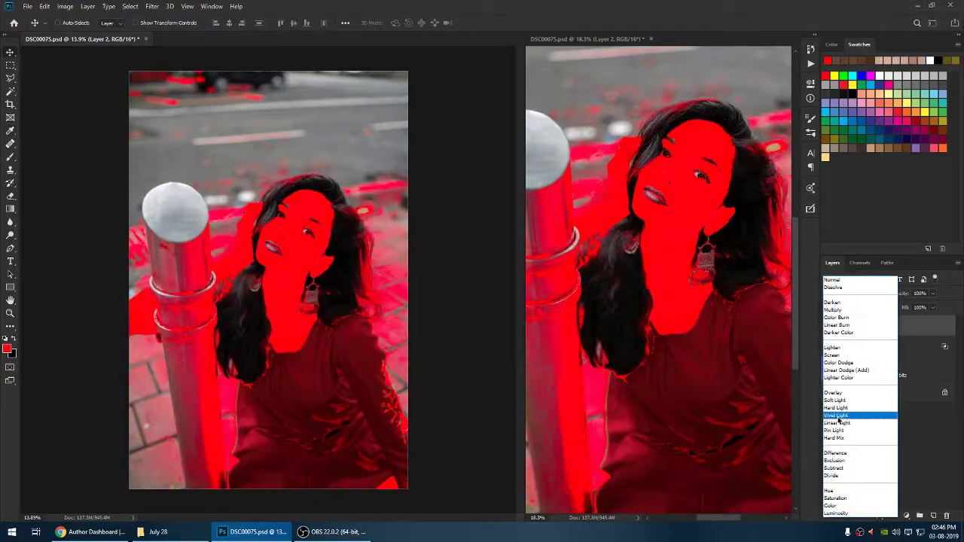
left_click(837, 422)
key("0")
key("0")
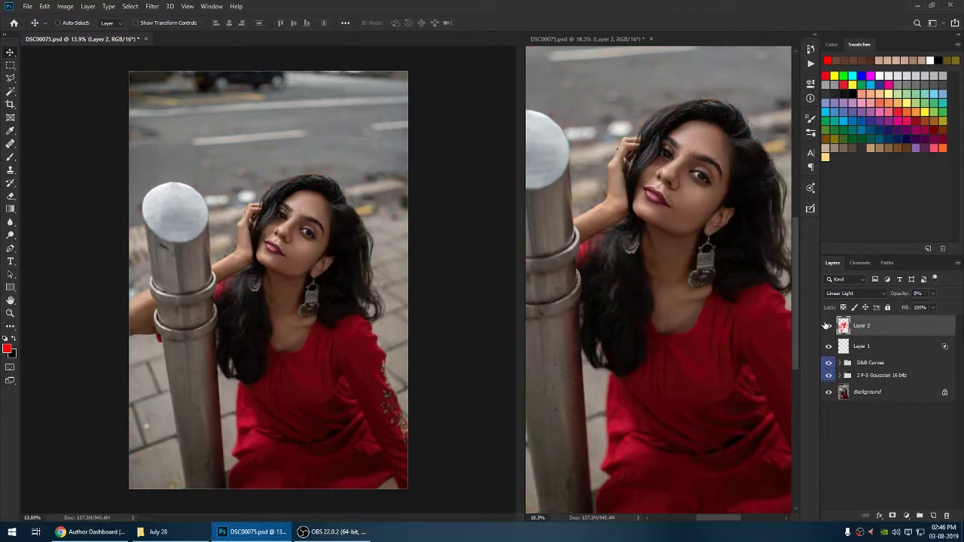
key("0")
key("shift+0")
key("shift+0")
key("0")
key("5")
key("4")
key("shift+Tab")
Step: Scrub Layer 2's opacity lower and toggle its visibility to compare the skin tone
type("100")
key("Return")
left_click_drag(877, 300, 762, 299)
scroll(303, 262, "up", 5)
scroll(305, 228, "up", 3)
left_click(829, 325)
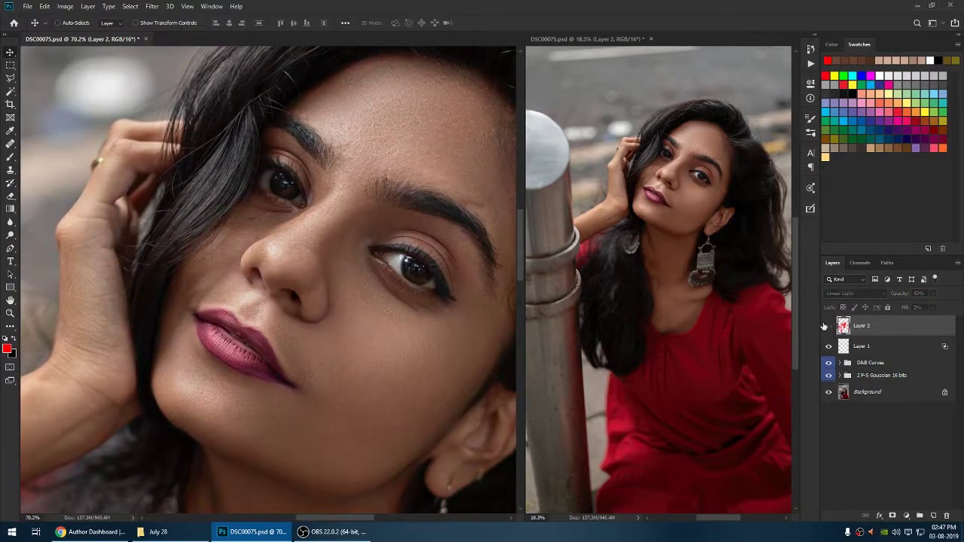
left_click(844, 326, "ctrl")
left_click(829, 327)
Step: Fit the whole photo in the window and move the face lower in the view
scroll(317, 309, "down", 5)
key("ctrl+0")
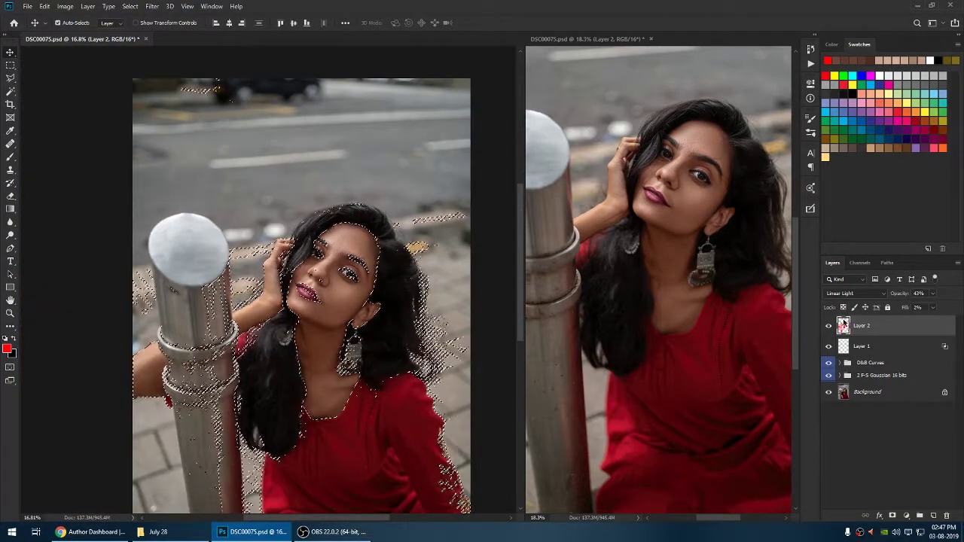
scroll(335, 241, "up", 2)
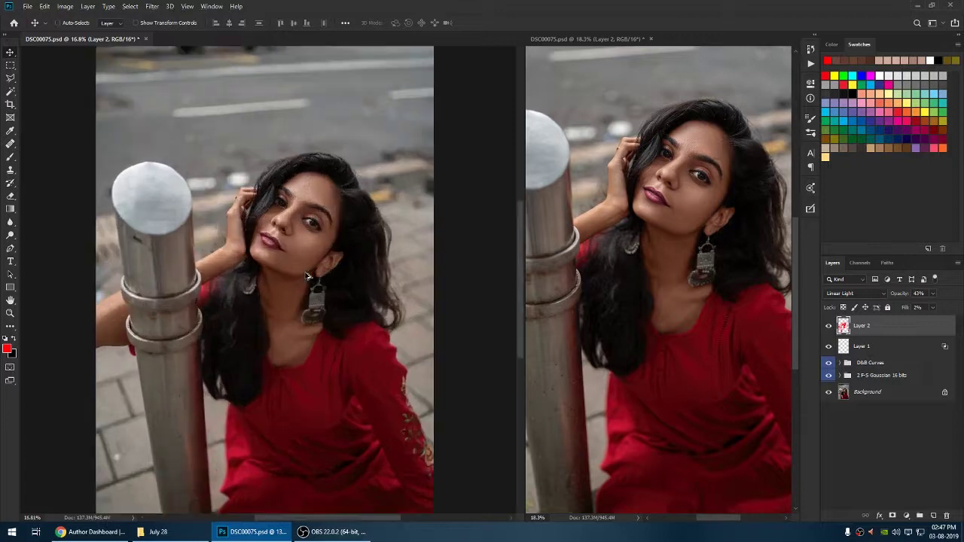
scroll(335, 242, "up", 2)
left_click_drag(335, 241, 345, 337)
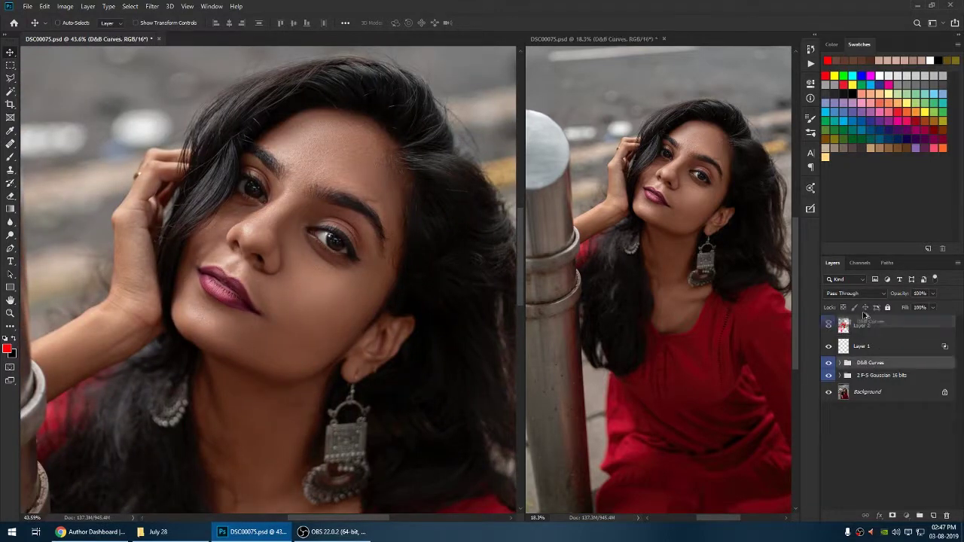
Step: Duplicate the D&B Curves group, then undo back to Layer 2 at 43%
left_click(846, 365)
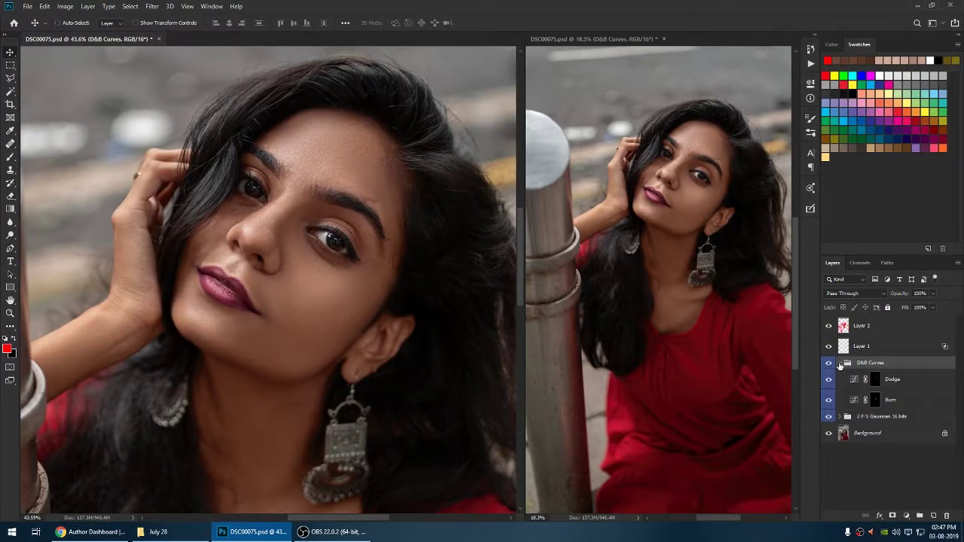
left_click_drag(844, 367, 868, 351, "alt")
left_click_drag(900, 293, 772, 302)
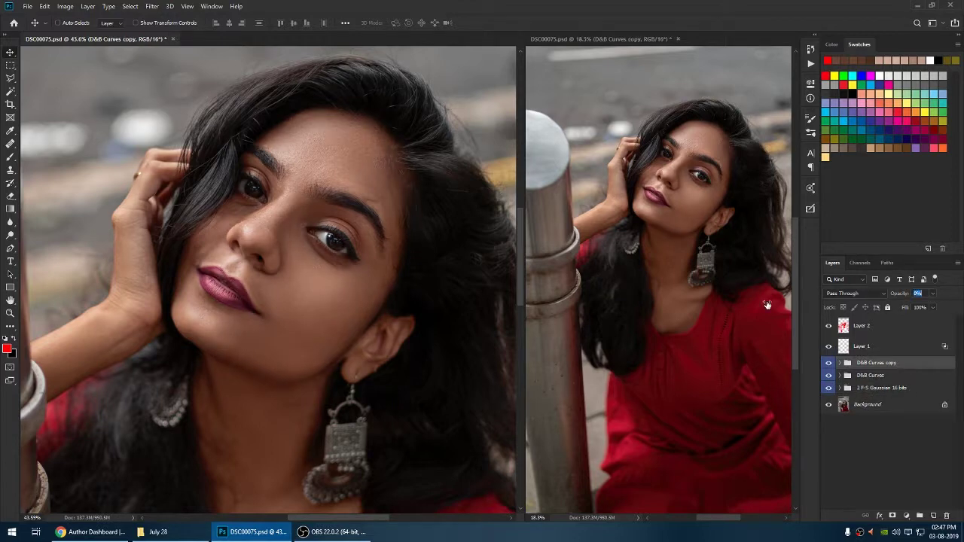
key("ctrl+alt+z")
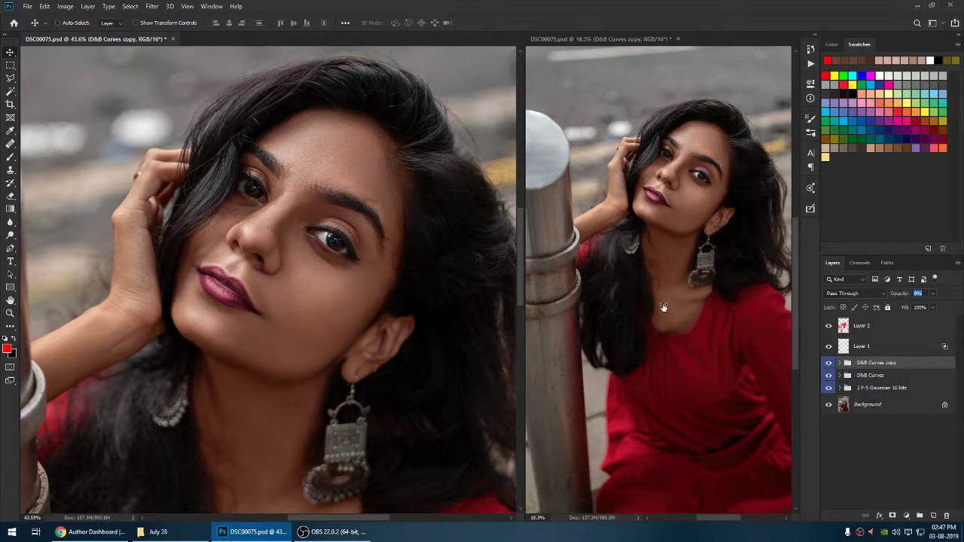
key("ctrl+alt+z")
Step: Add a Curves adjustment layer with a gentle S-curve darkening shadows and lifting highlights
left_click(906, 516)
left_click(896, 380)
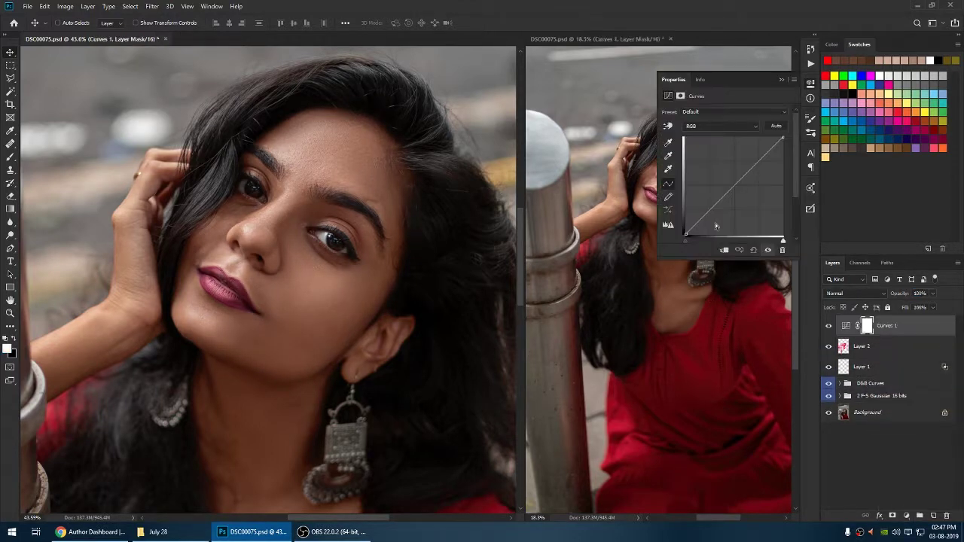
left_click_drag(723, 194, 725, 198)
left_click_drag(757, 163, 755, 162)
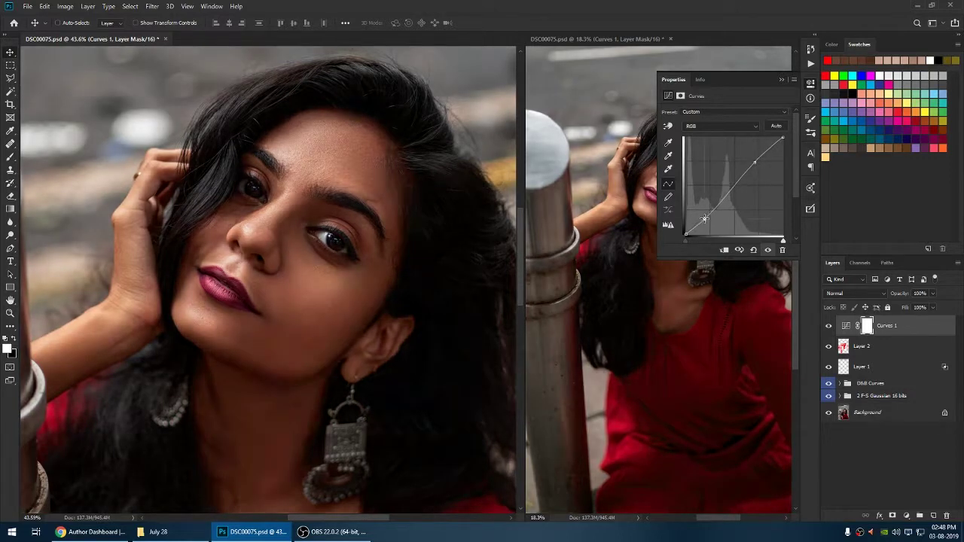
left_click_drag(724, 198, 707, 217)
left_click(810, 83)
Step: Fit the photo and lower the Curves 1 layer's opacity to about 12%
key("ctrl+0")
key("2")
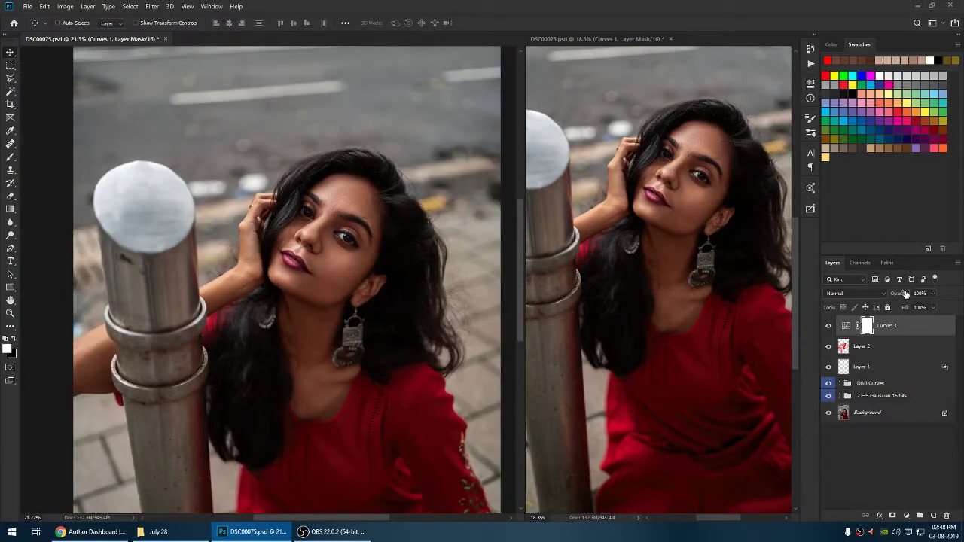
key("1")
key("2")
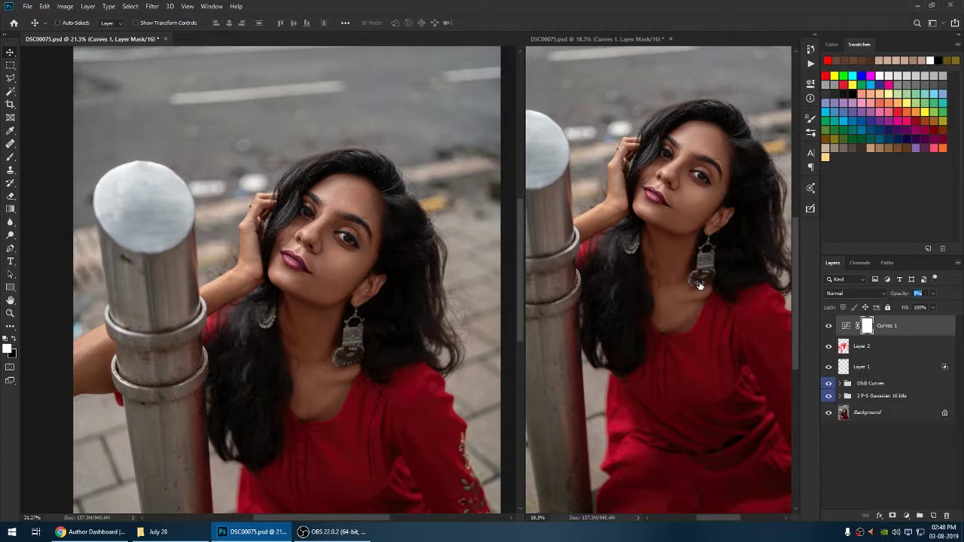
left_click(863, 346)
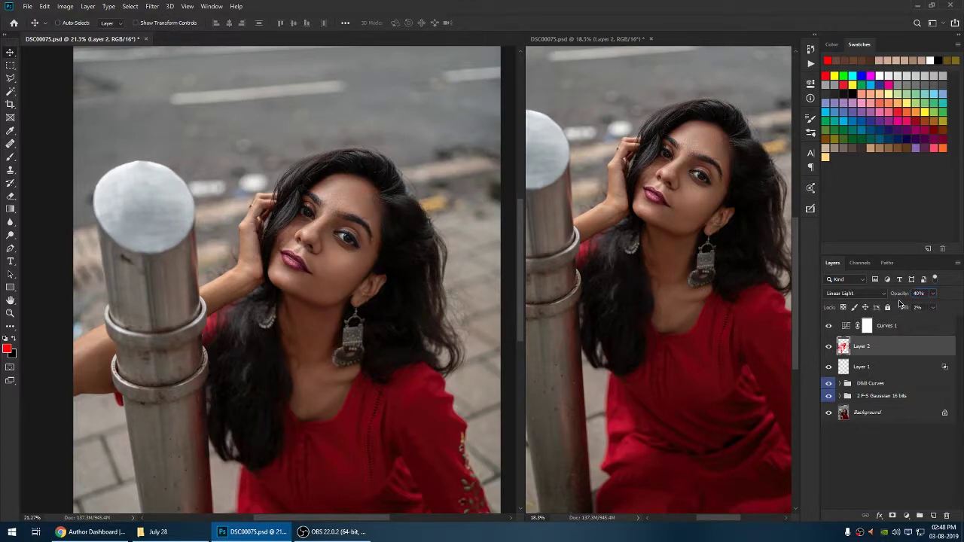
Step: Scroll through the Layers panel and select the Curves 1 layer
scroll(235, 249, "down", 2)
scroll(271, 248, "up", 1)
scroll(397, 256, "up", 4)
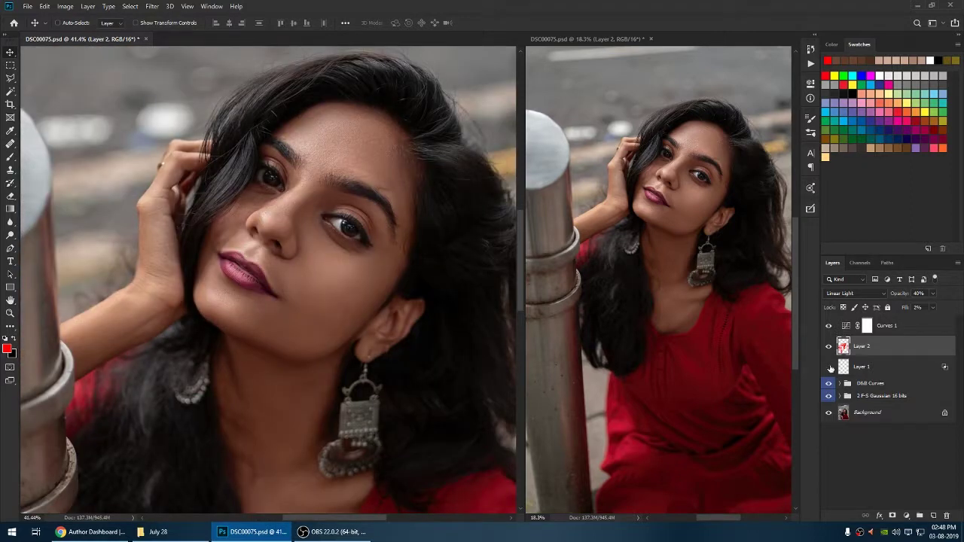
scroll(430, 255, "down", 2)
scroll(432, 257, "down", 2)
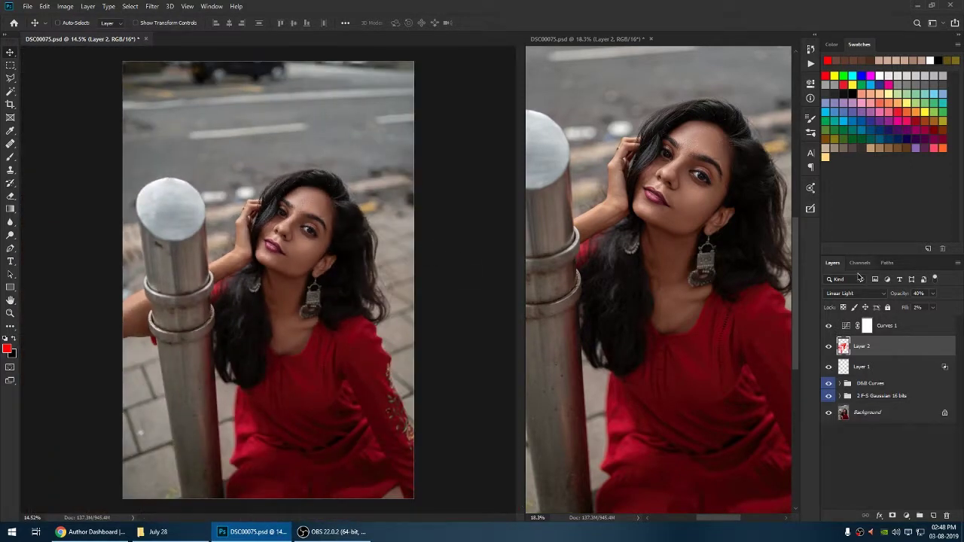
scroll(364, 208, "up", 3)
scroll(353, 253, "up", 2)
left_click(874, 325)
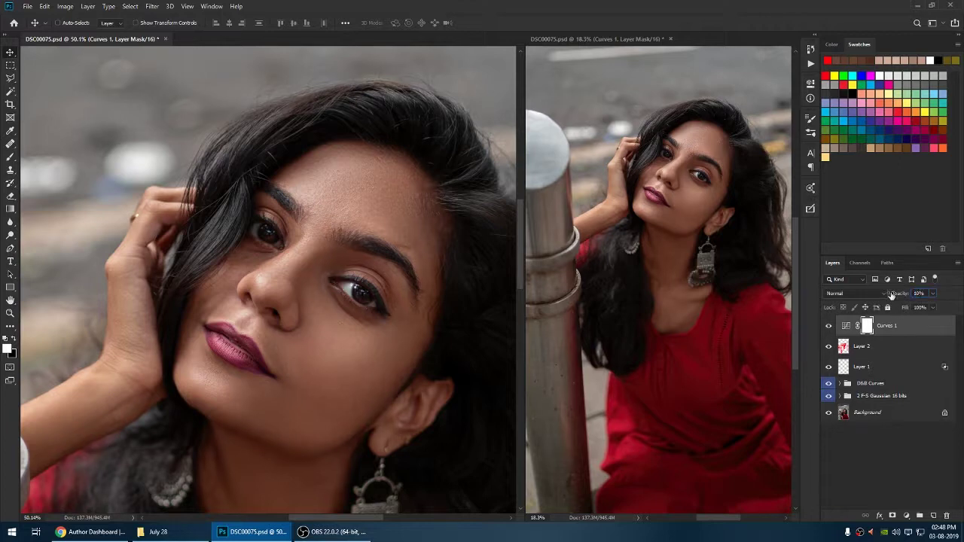
Step: Return to the red skin Layer 2 and scrub its opacity to about 64%
scroll(331, 321, "down", 2)
left_click(862, 346)
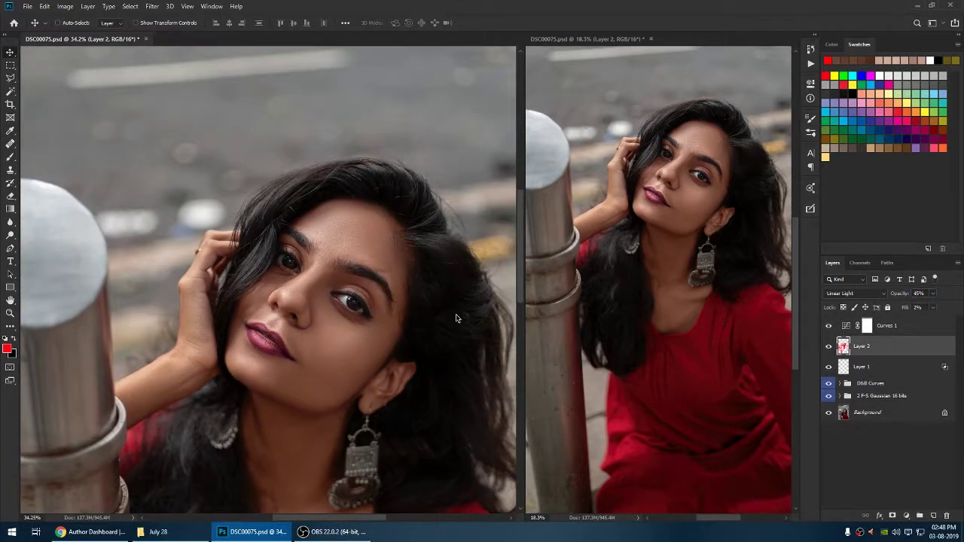
scroll(456, 318, "down", 3)
scroll(450, 318, "up", 1)
left_click(904, 294)
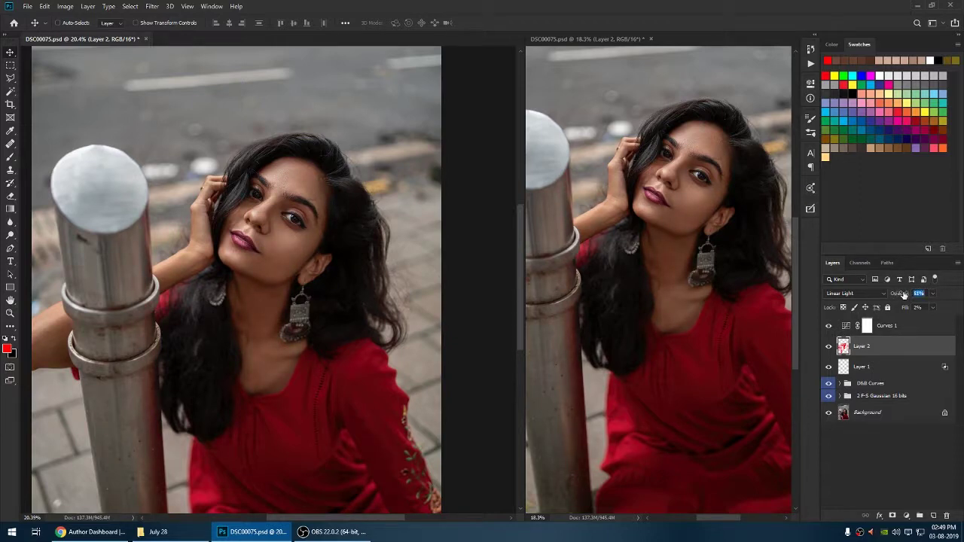
left_click_drag(904, 294, 882, 295)
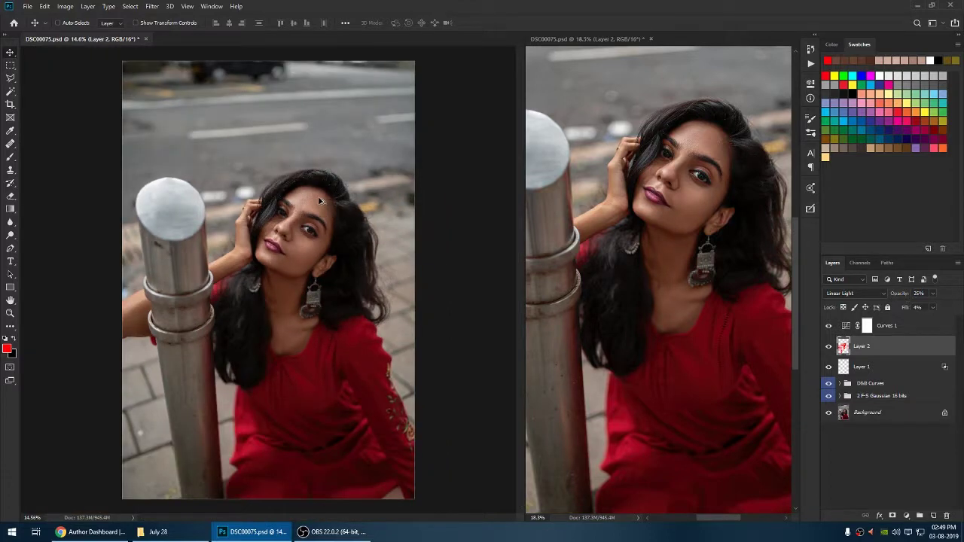
Step: Open the layer options for Curves 1, then switch to the GraphicRiver dashboard in Chrome
scroll(324, 203, "down", 2)
left_click(889, 329)
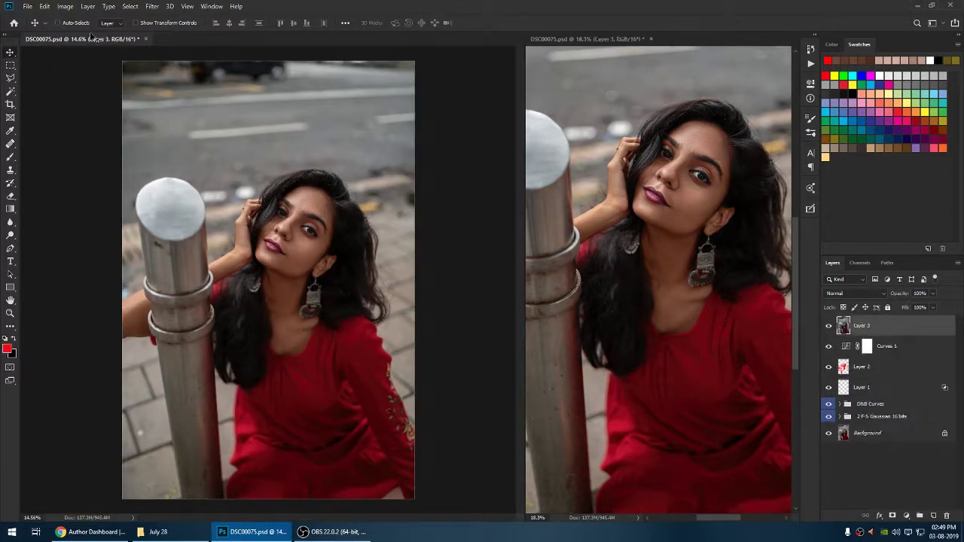
right_click(843, 325)
left_click(333, 532)
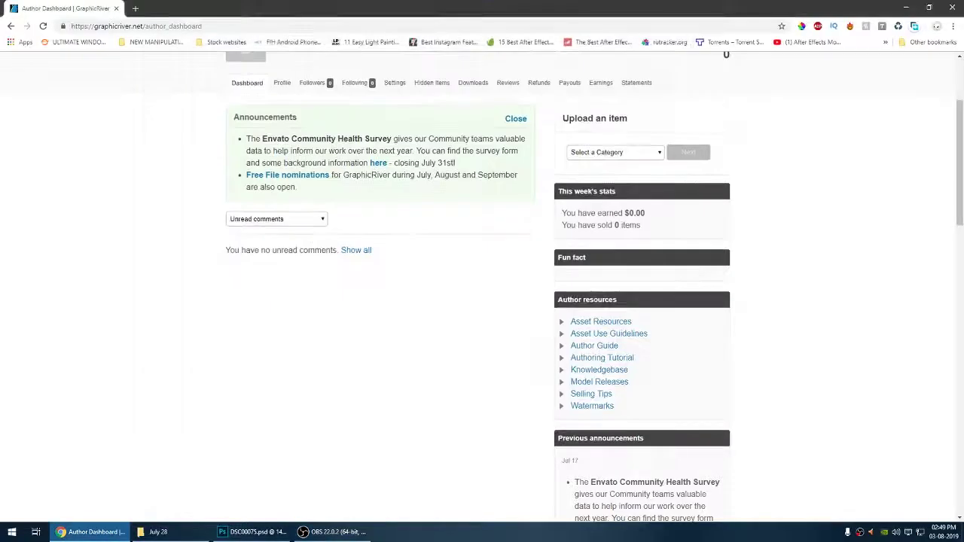
Step: Return from Chrome to the Photoshop portrait and begin Filter > Liquify on Layer 3
left_click(252, 531)
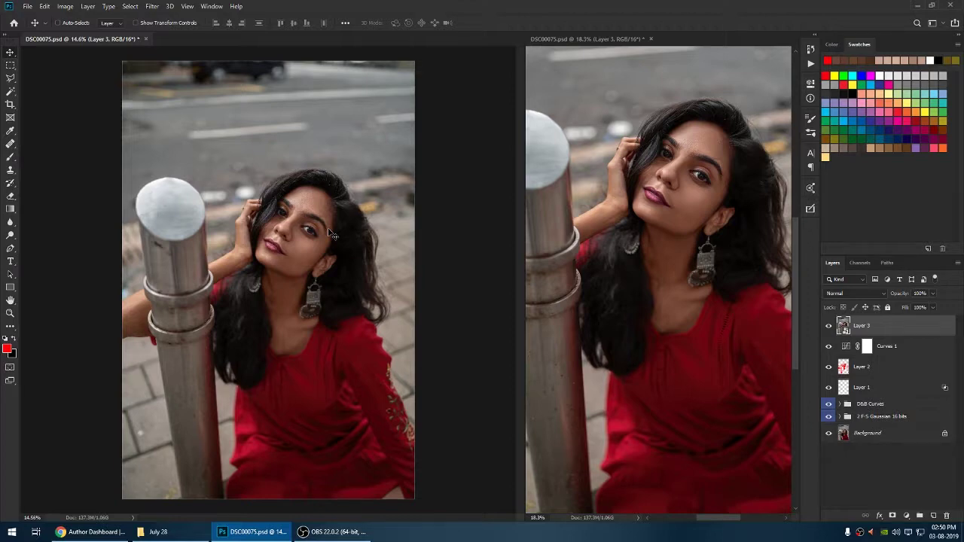
scroll(338, 205, "up", 5)
left_click(152, 6)
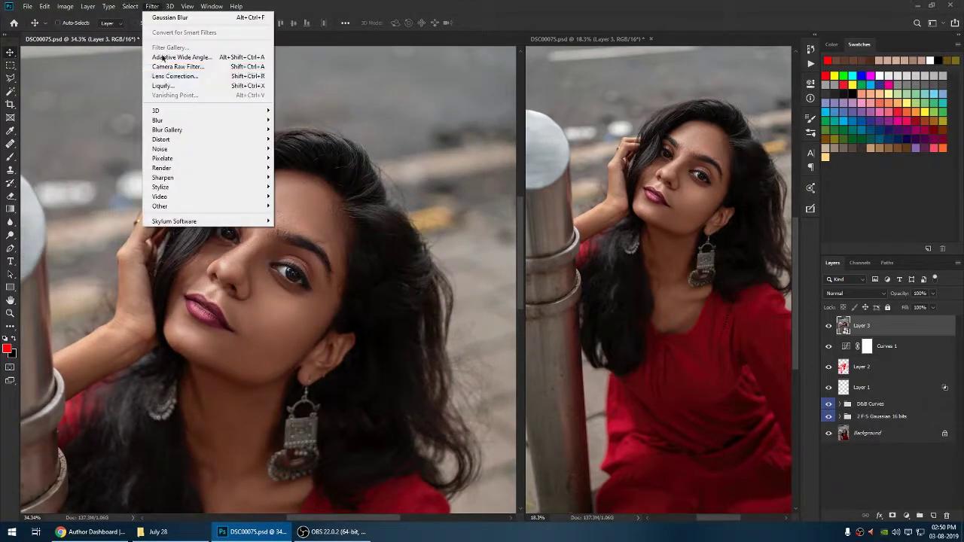